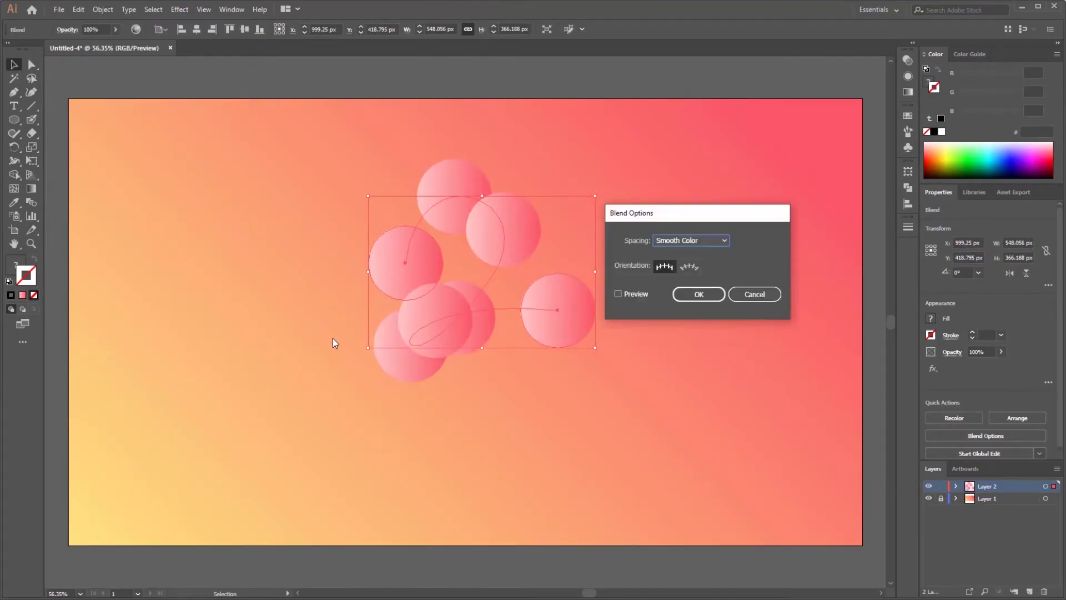
Preview the Smooth Color blend options on the pink circle blend demo
drag(595, 272, 571, 309)
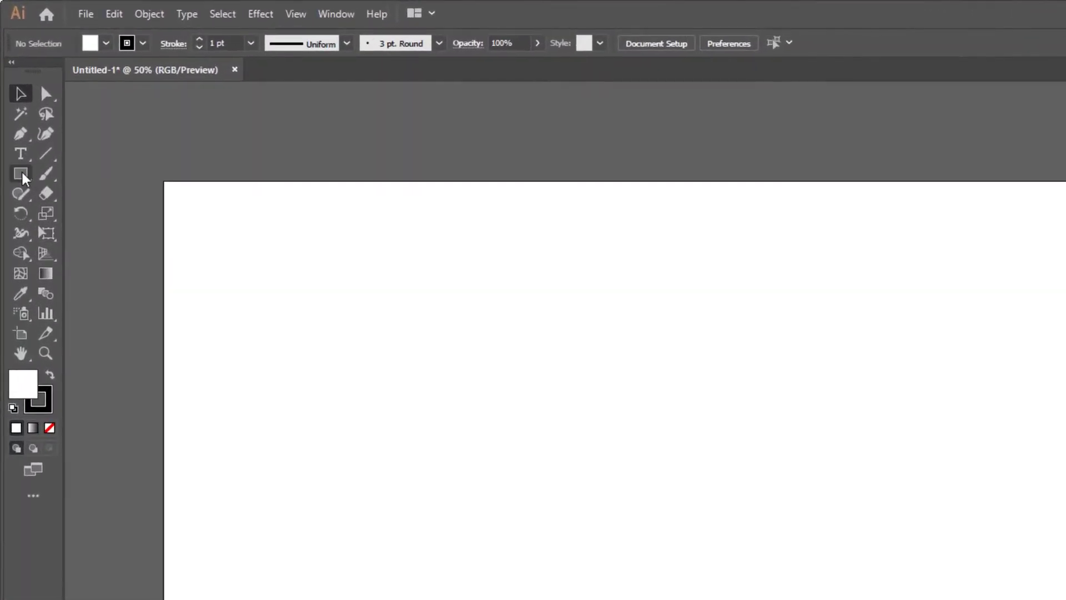
Draw a 1920 × 1080 px rectangle over the artboard, filled light blue (R 203, G 251, B 255)
drag(11, 119, 64, 123)
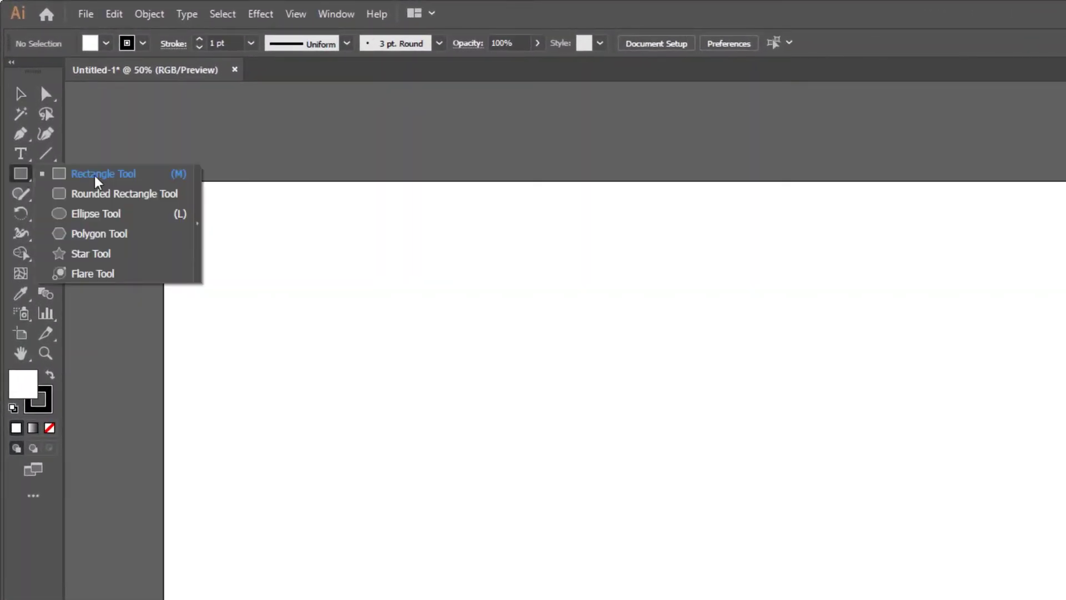
drag(98, 181, 140, 174)
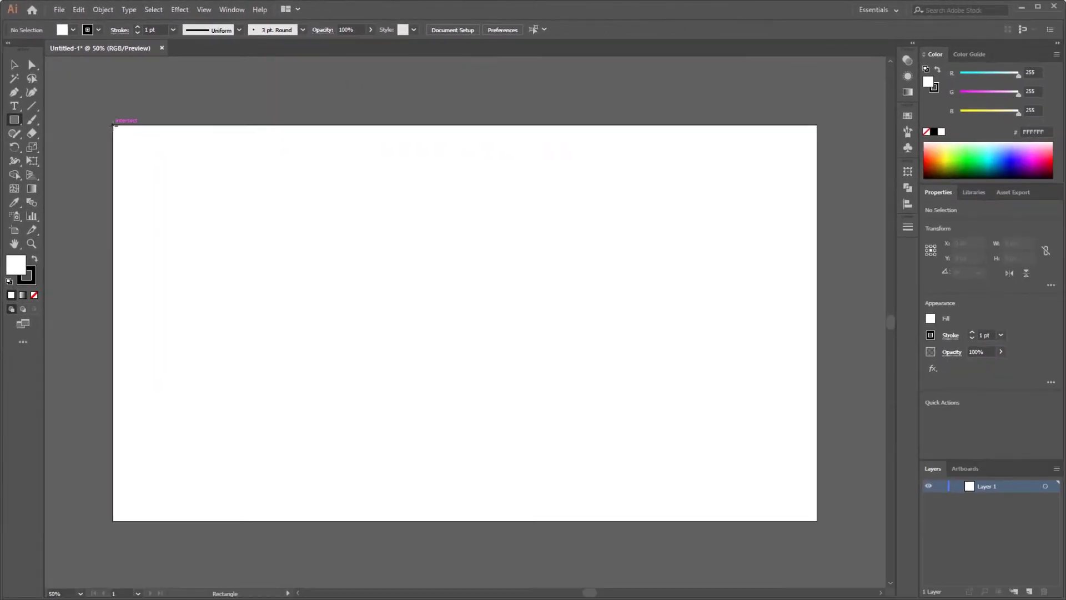
drag(113, 125, 816, 521)
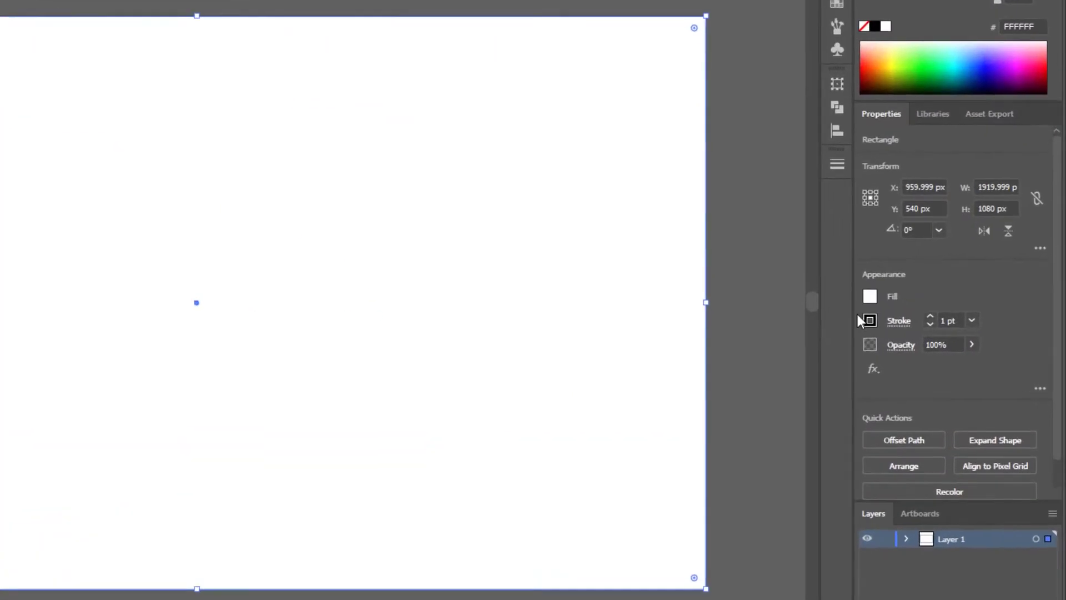
click(871, 298)
click(823, 359)
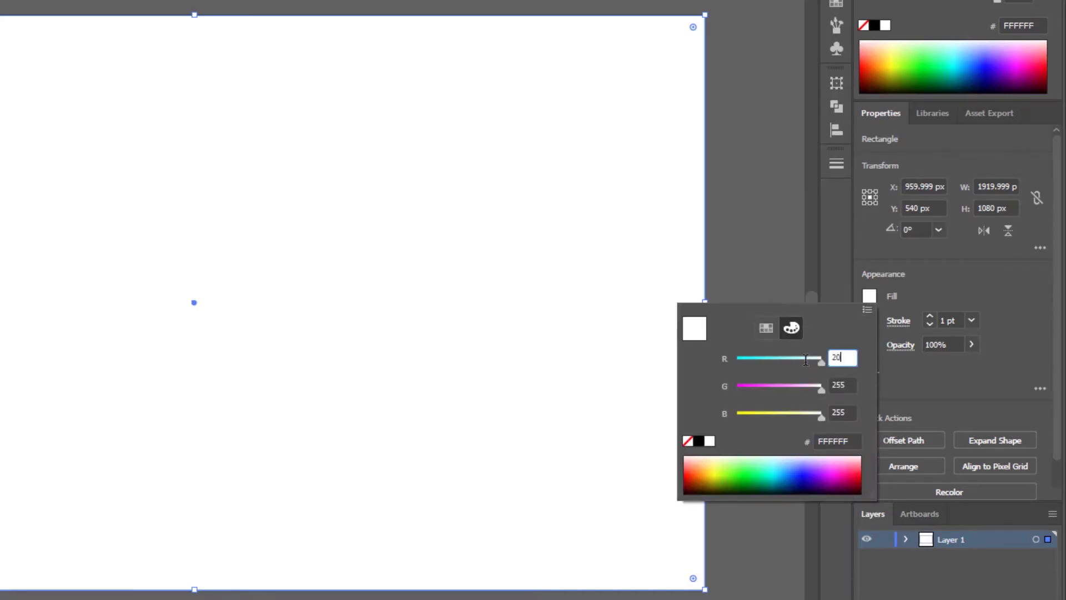
text(2)
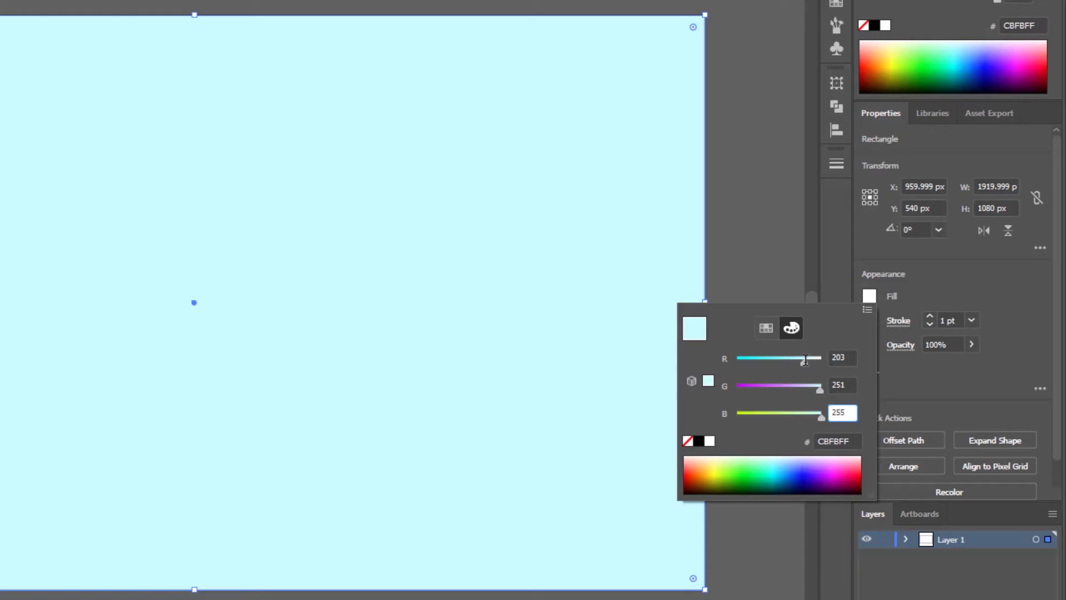
key(Return)
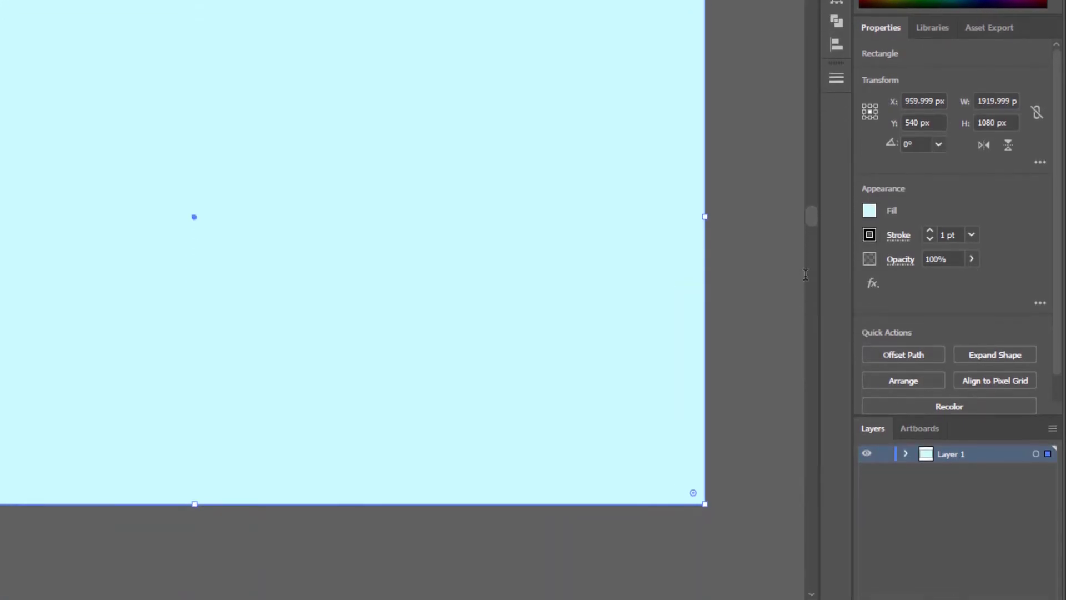
Lock the background Layer 1 and add a new Layer 2 above it
click(886, 437)
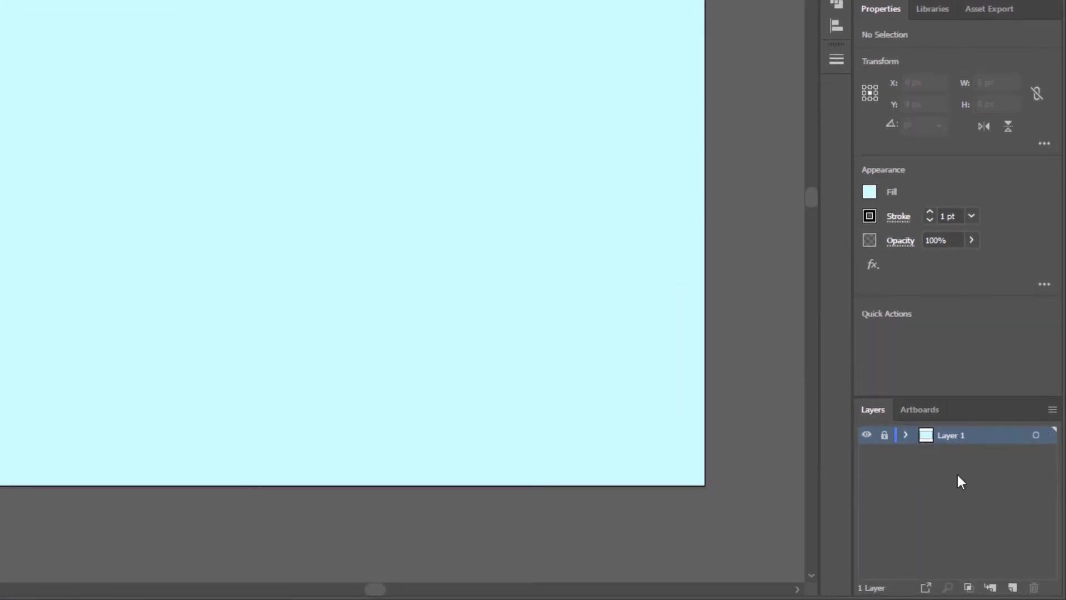
click(1013, 588)
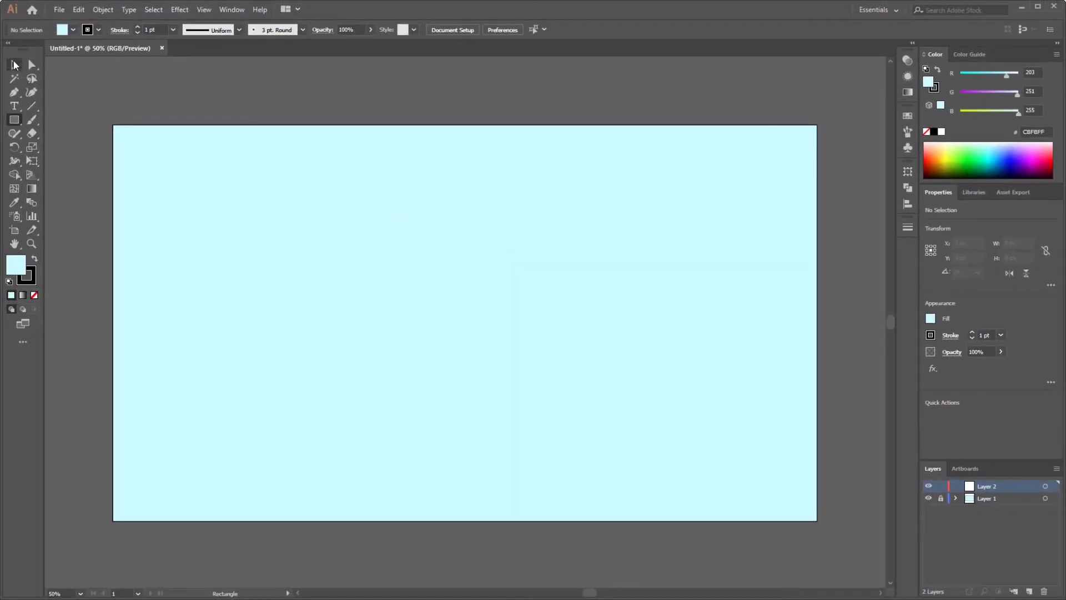
click(14, 65)
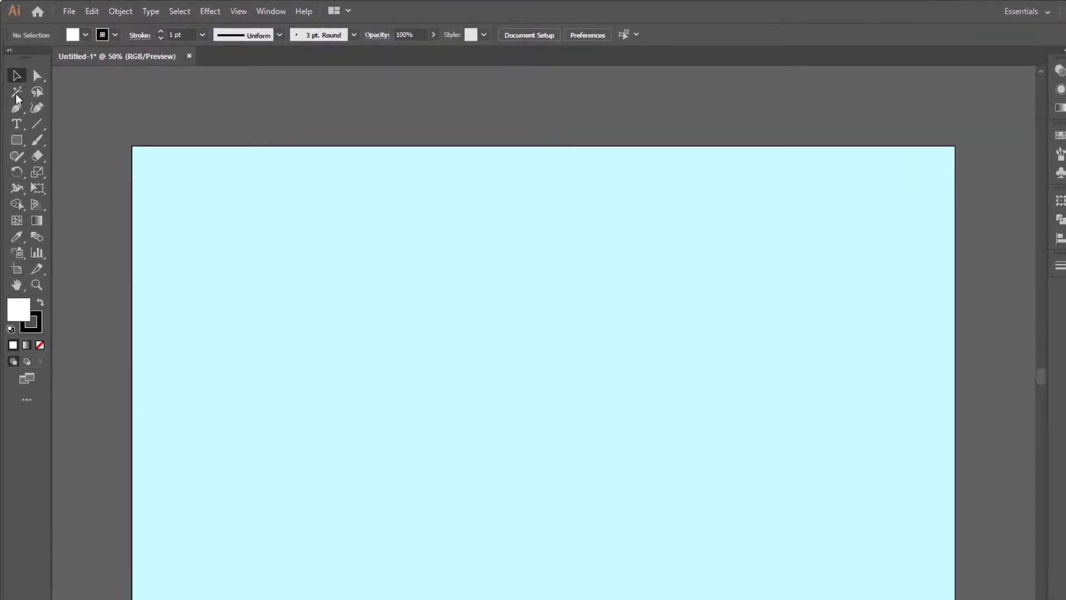
Choose the Pen tool from the toolbar's path tools
click(14, 93)
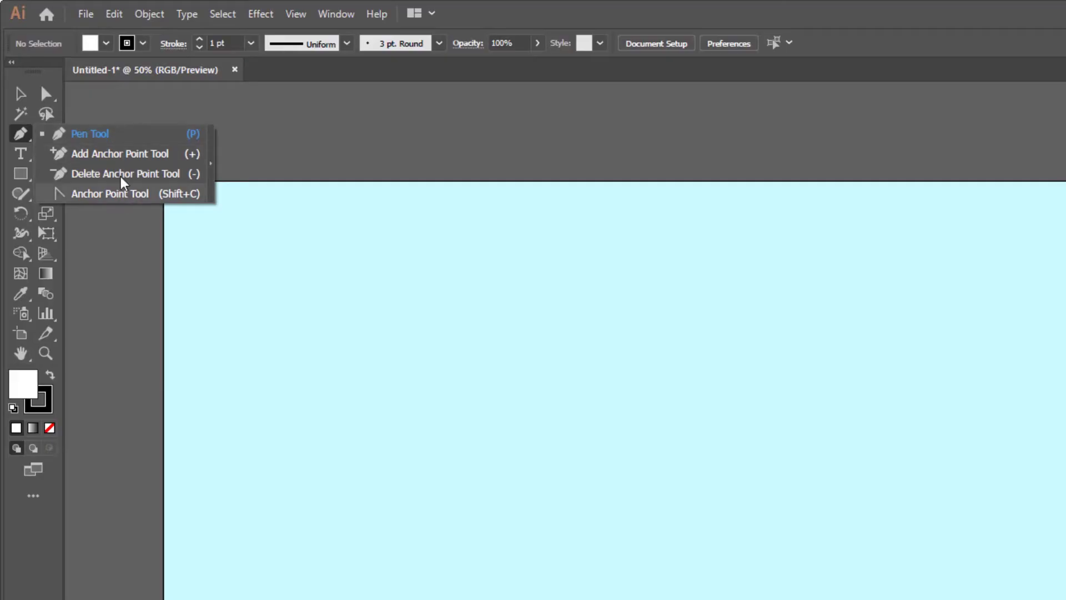
click(63, 136)
click(58, 139)
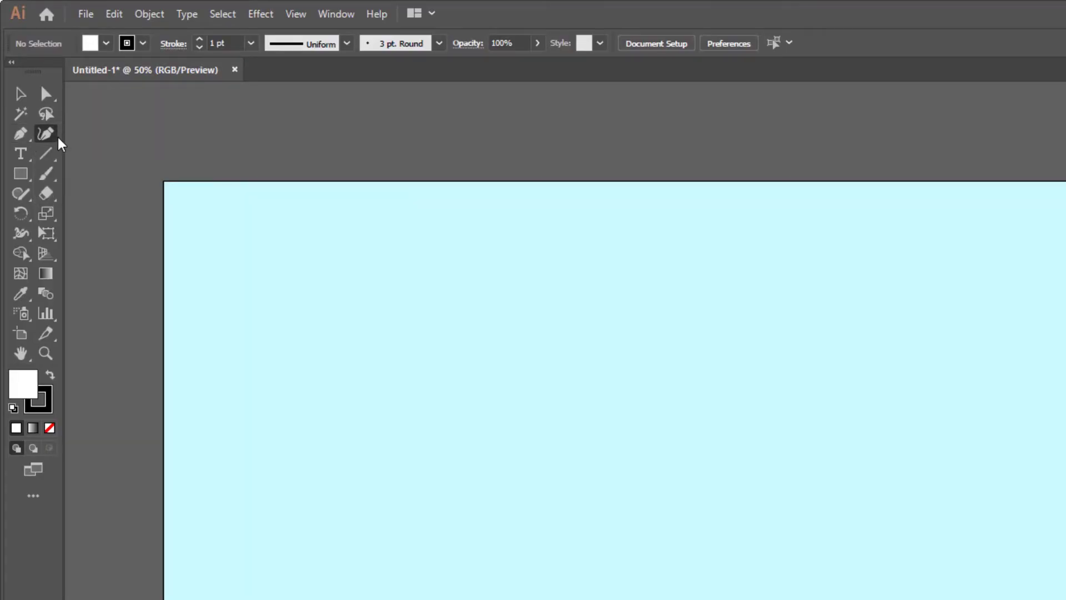
click(53, 156)
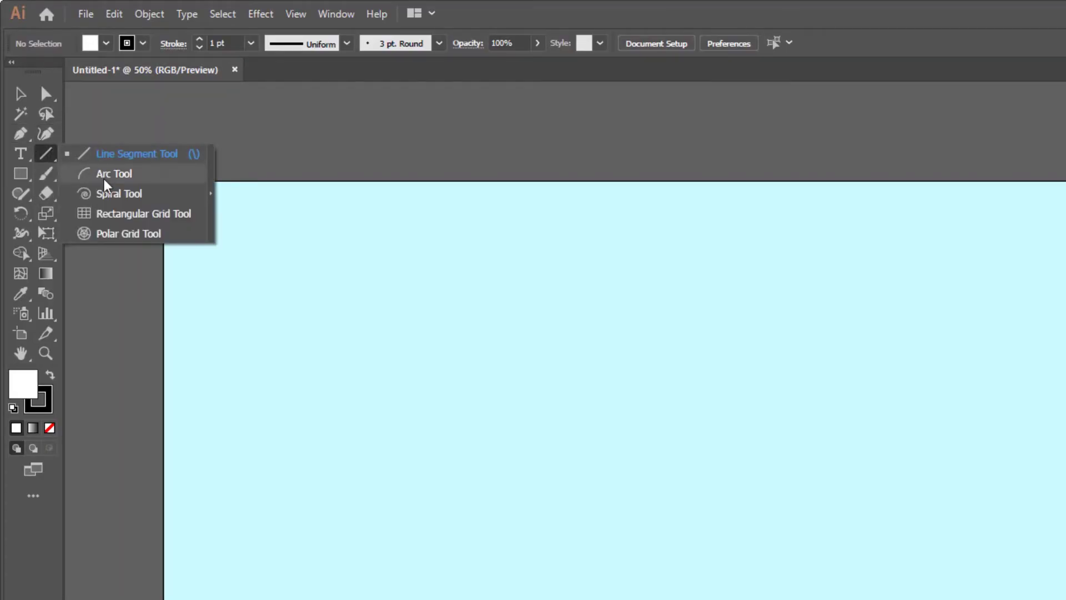
click(19, 175)
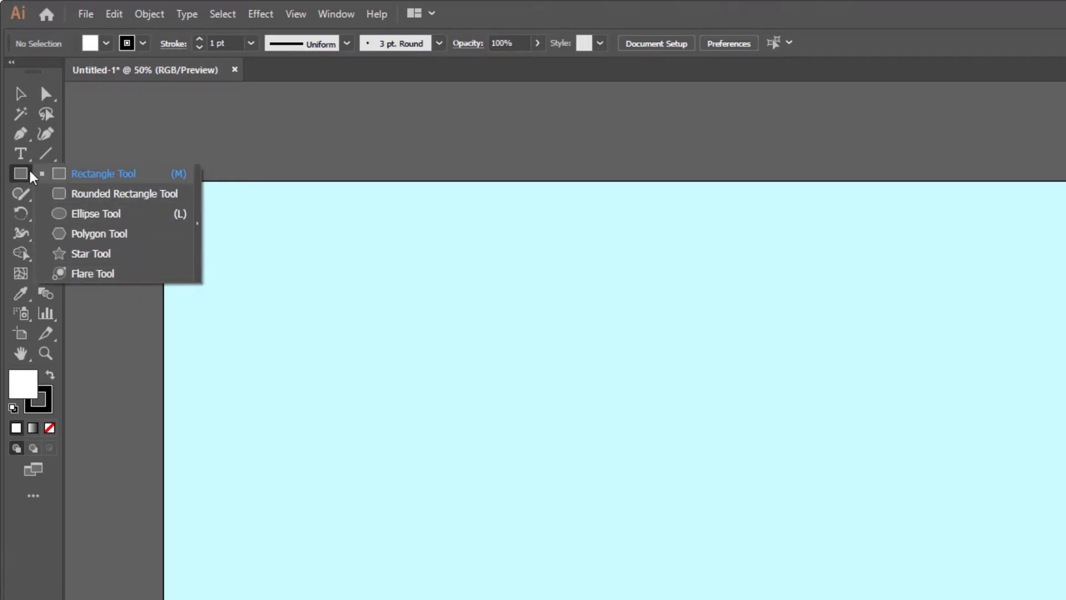
click(23, 137)
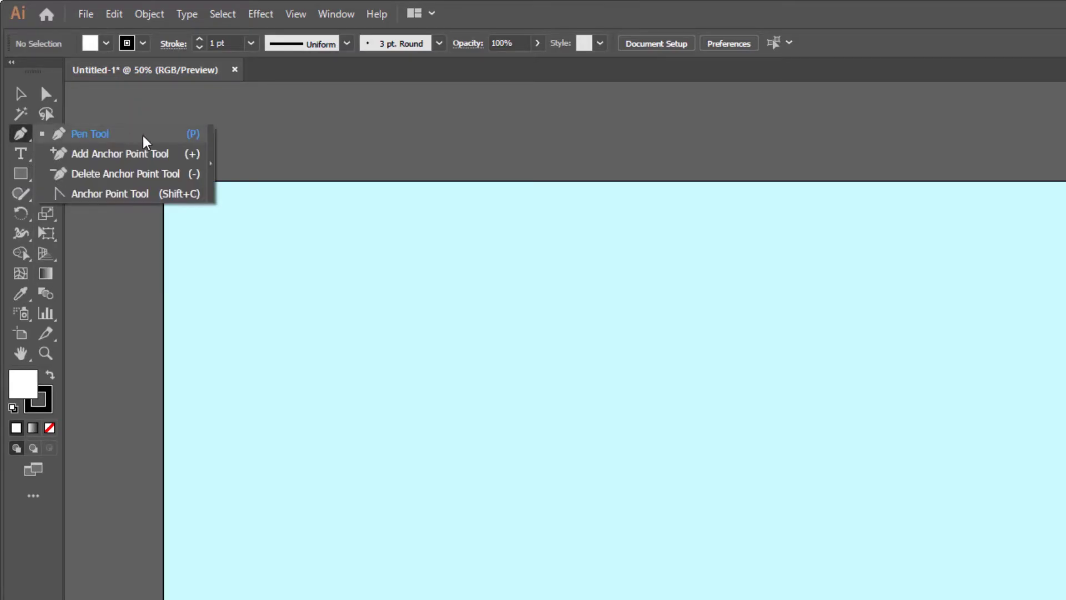
click(137, 142)
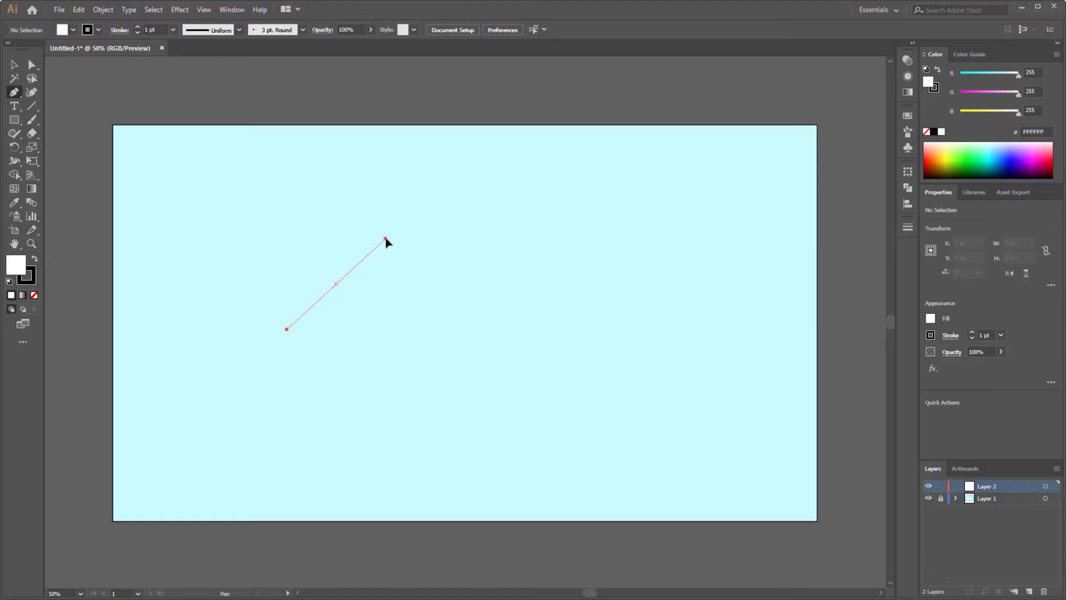
Draw a closed curvy blob with four curved Pen anchors
drag(386, 239, 385, 239)
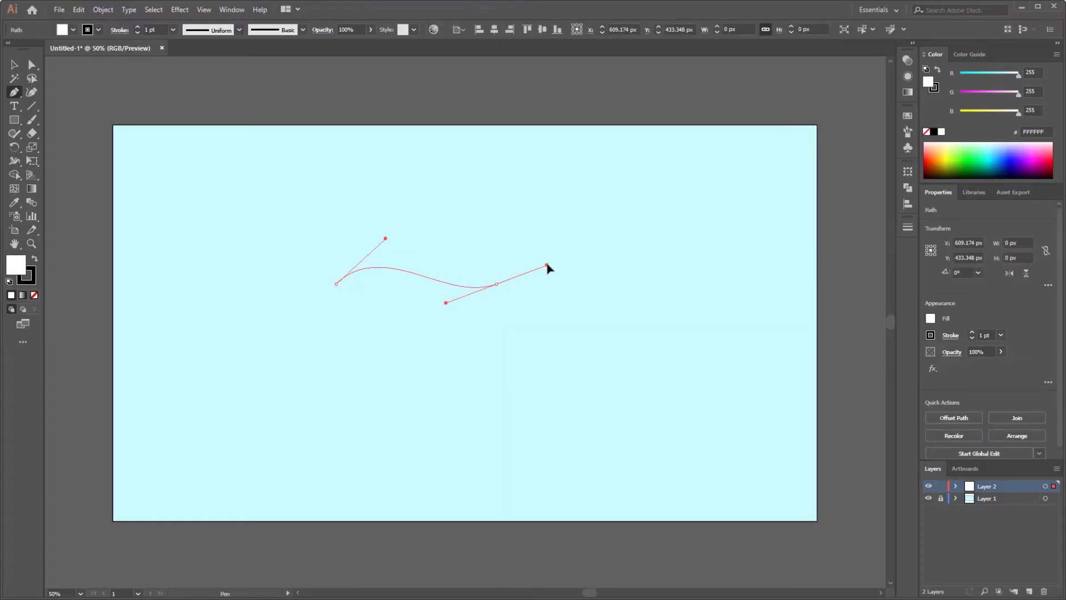
drag(540, 373, 543, 375)
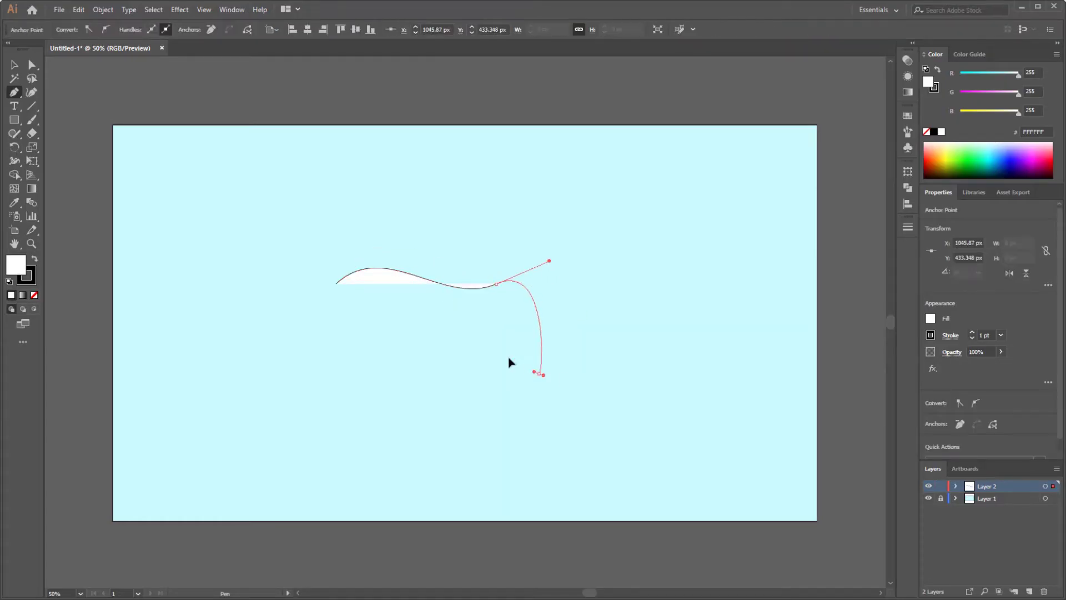
drag(454, 350, 457, 419)
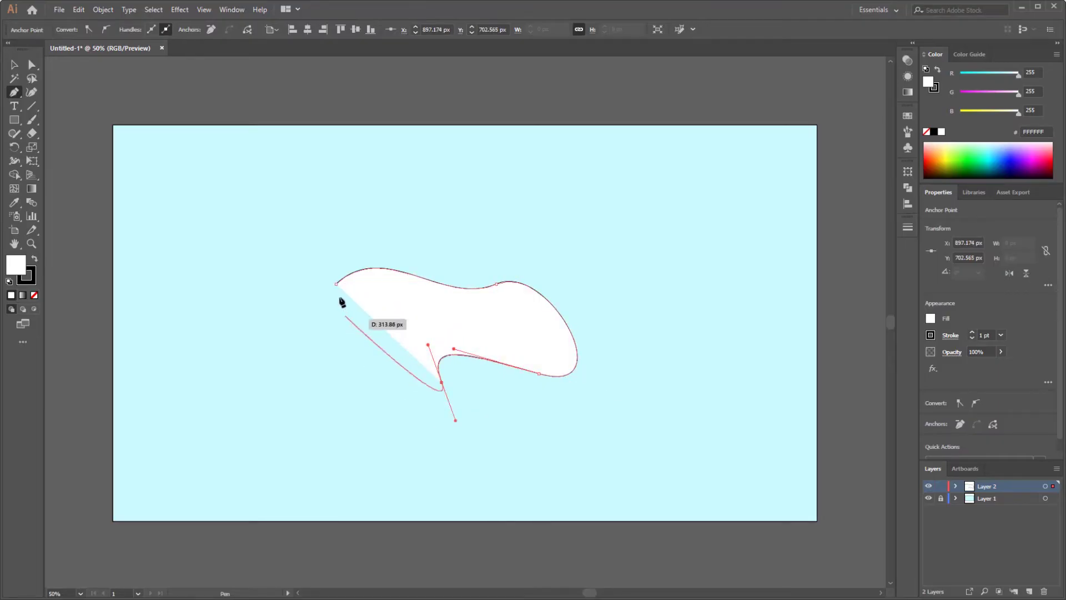
drag(337, 285, 439, 135)
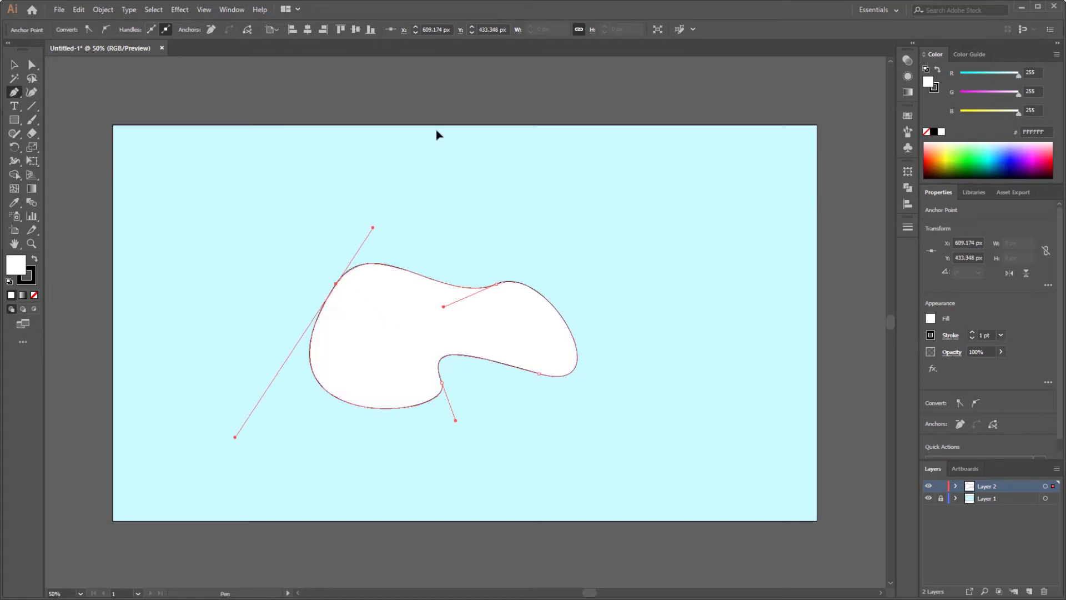
Refine the blob's lower inward curve and upper-right bulge by adjusting anchor handles, then deselect
click(13, 65)
drag(441, 329, 454, 304)
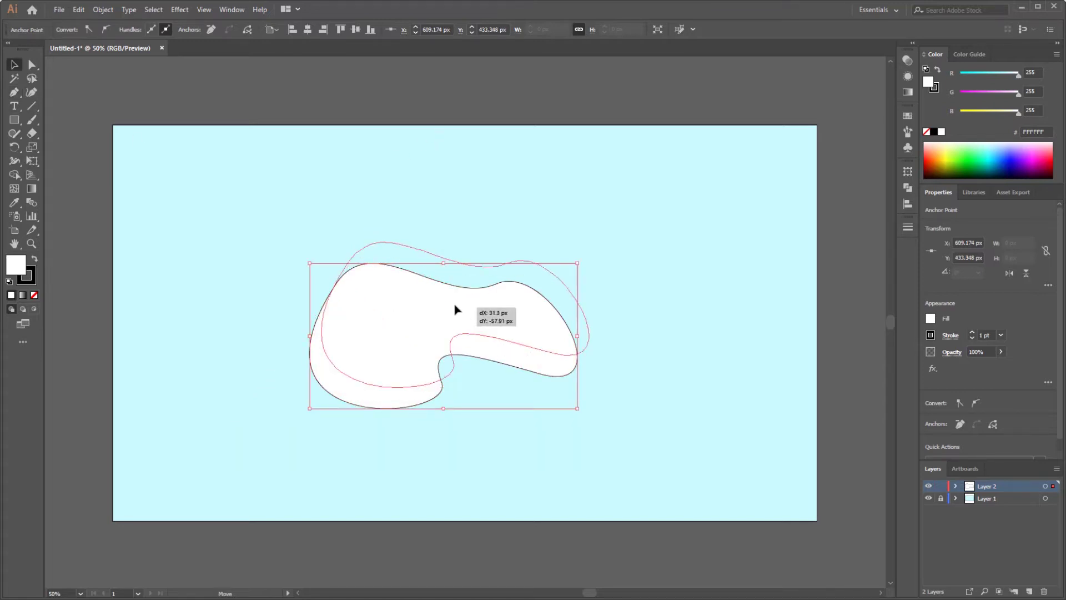
click(32, 65)
click(380, 239)
click(388, 202)
key(ctrl+z)
key(ctrl+shift+z)
key(ctrl+z)
key(ctrl+z)
drag(468, 396, 485, 428)
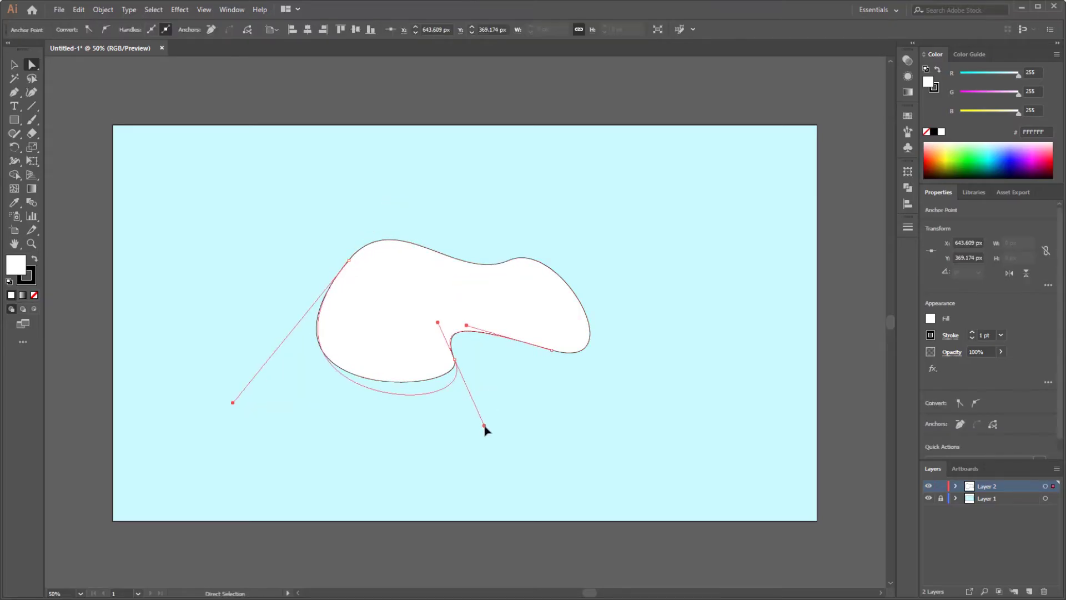
click(454, 358)
drag(509, 260, 585, 230)
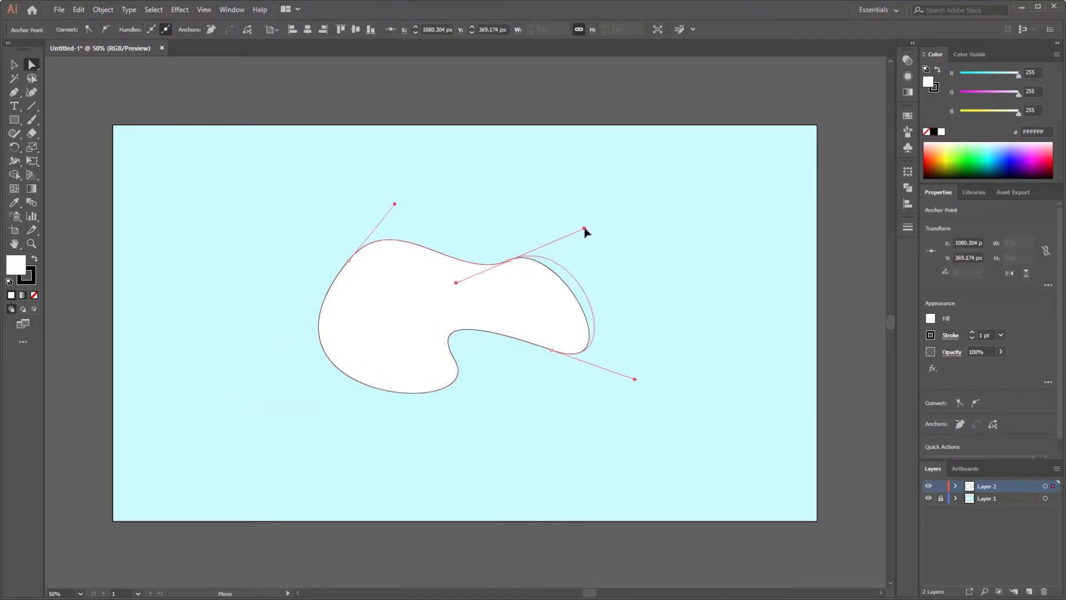
key(v)
click(426, 205)
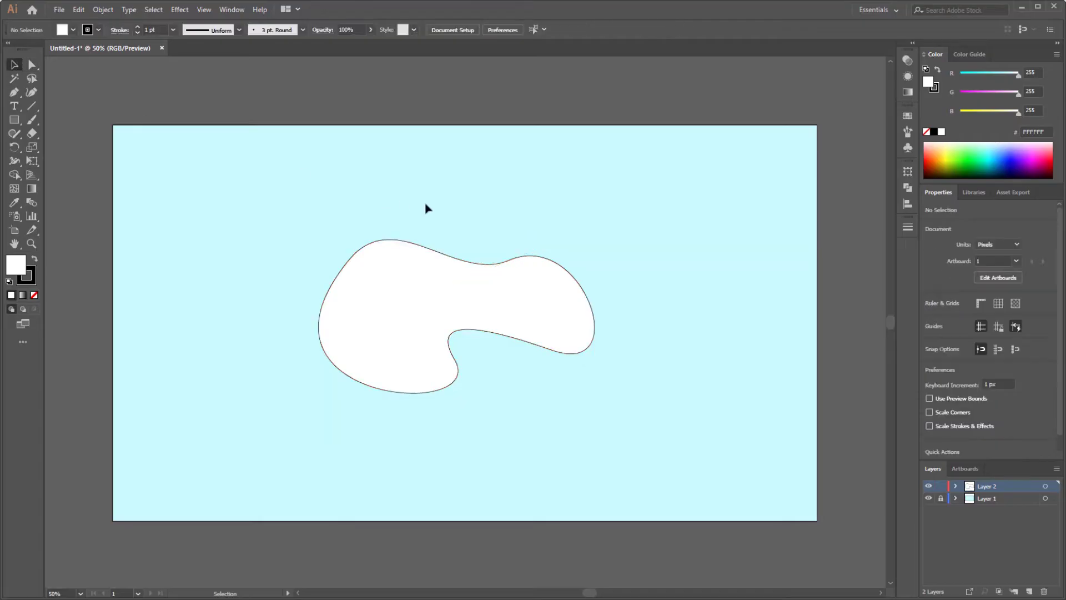
Copy the blob, paste it in place, and scale the copy down inside the original
click(451, 312)
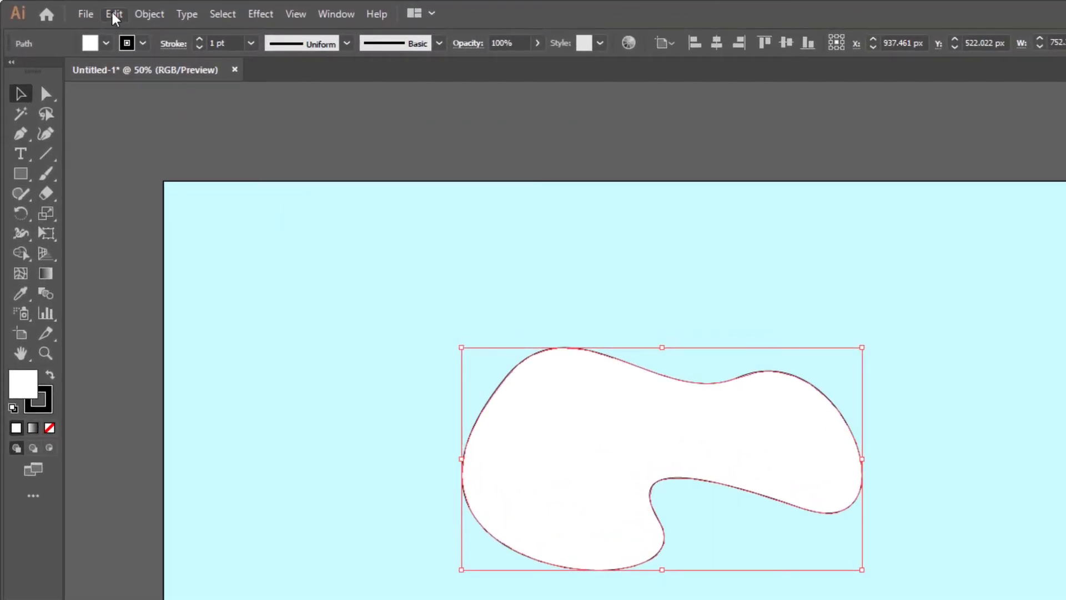
click(78, 10)
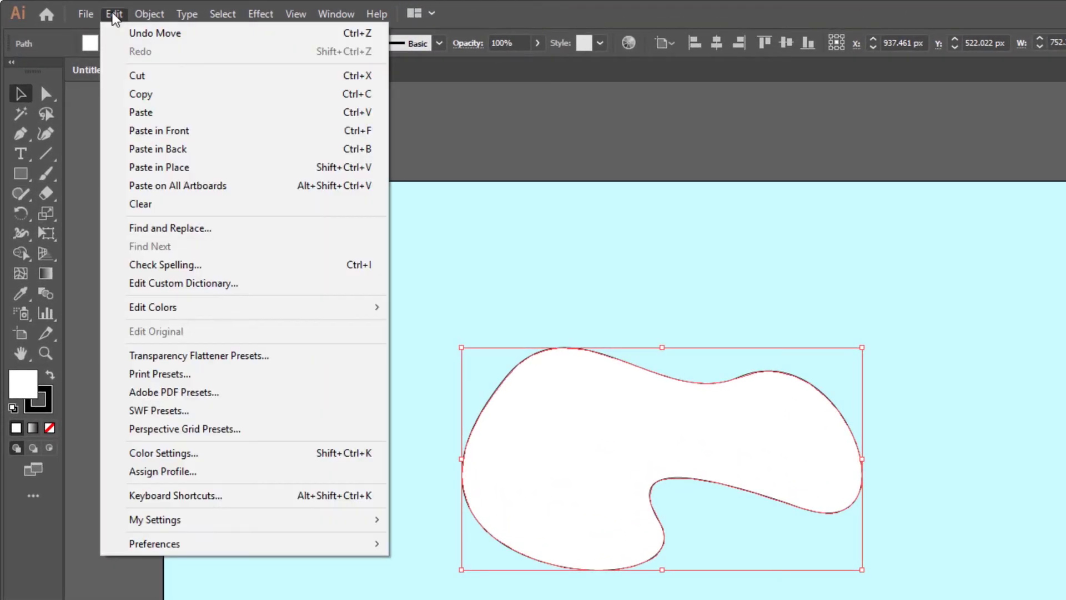
click(176, 99)
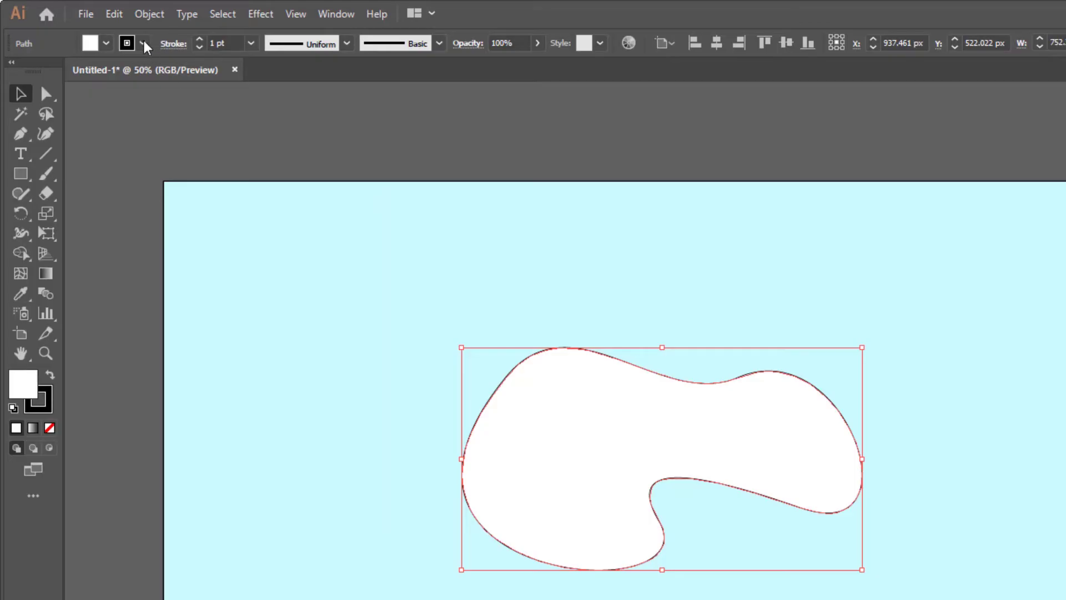
click(117, 15)
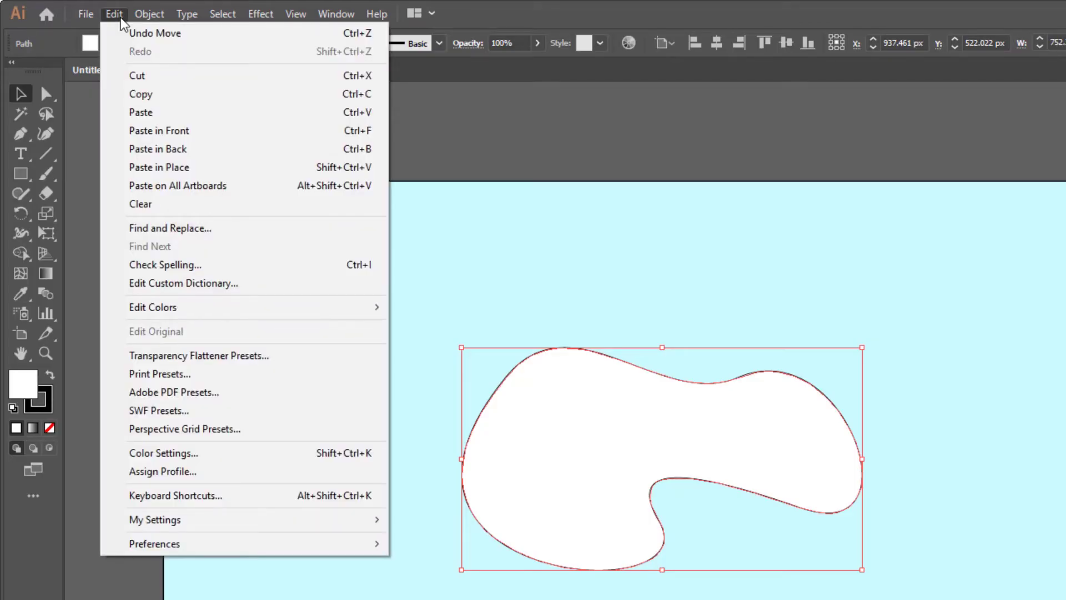
click(228, 171)
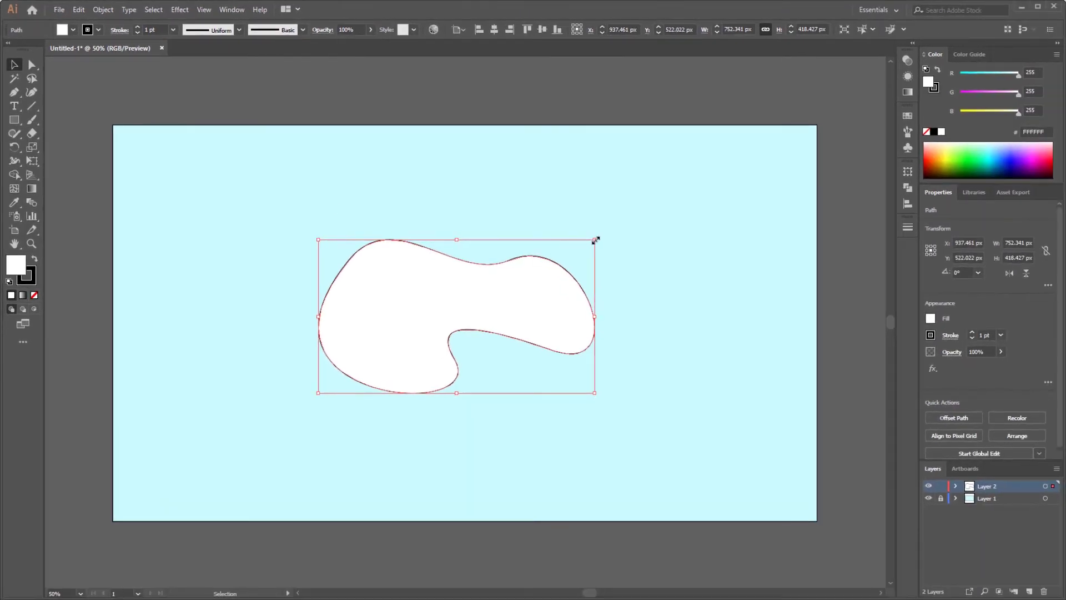
drag(596, 240, 509, 302)
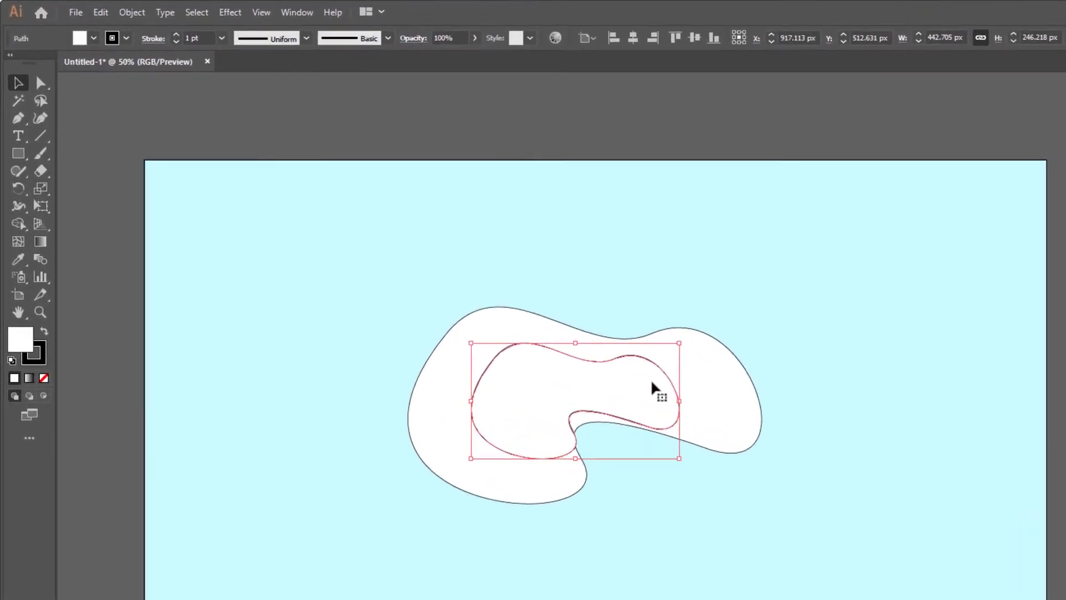
Reshape the inner path's bottom anchor and top curve with Direct Selection
click(41, 83)
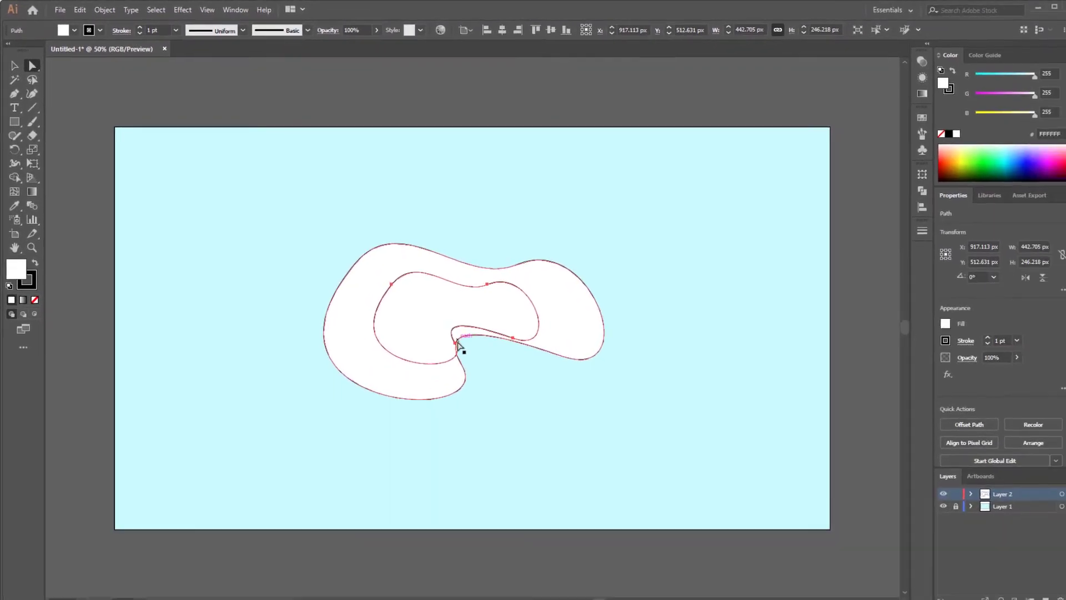
click(649, 488)
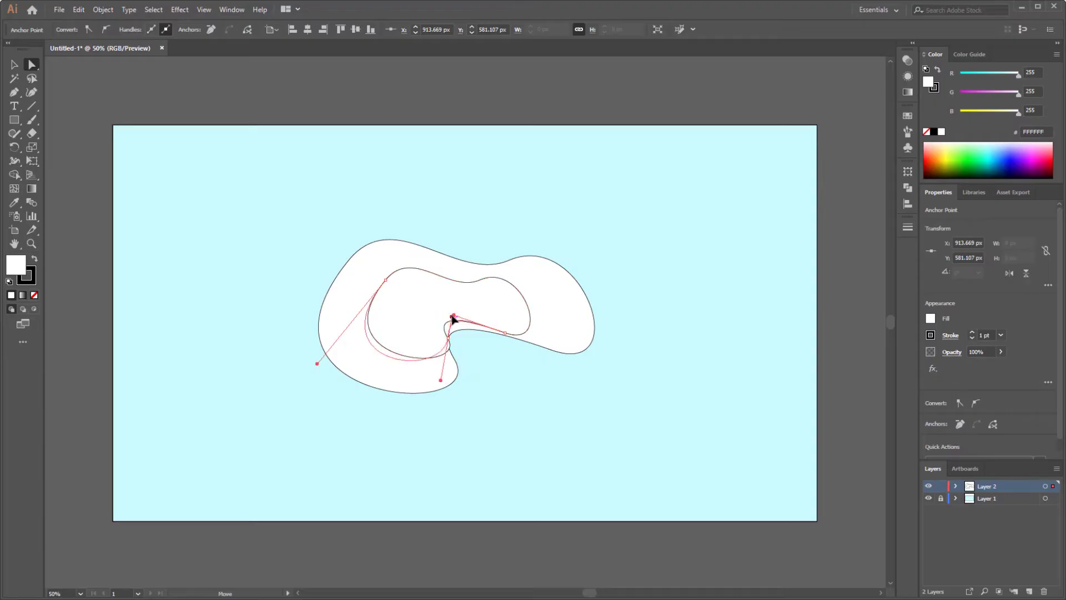
drag(449, 339, 436, 336)
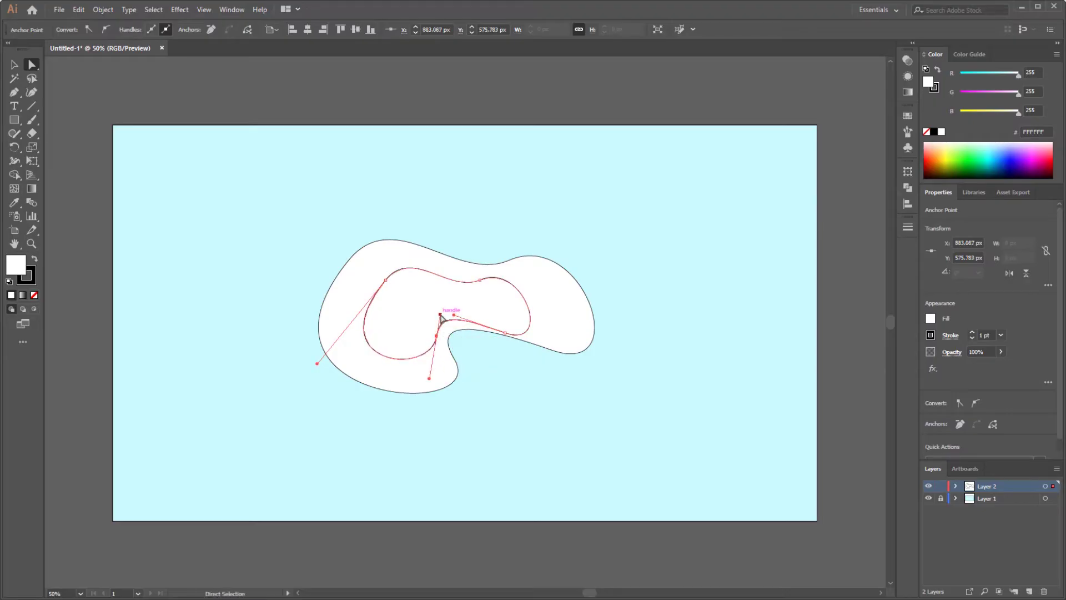
key(ctrl+=)
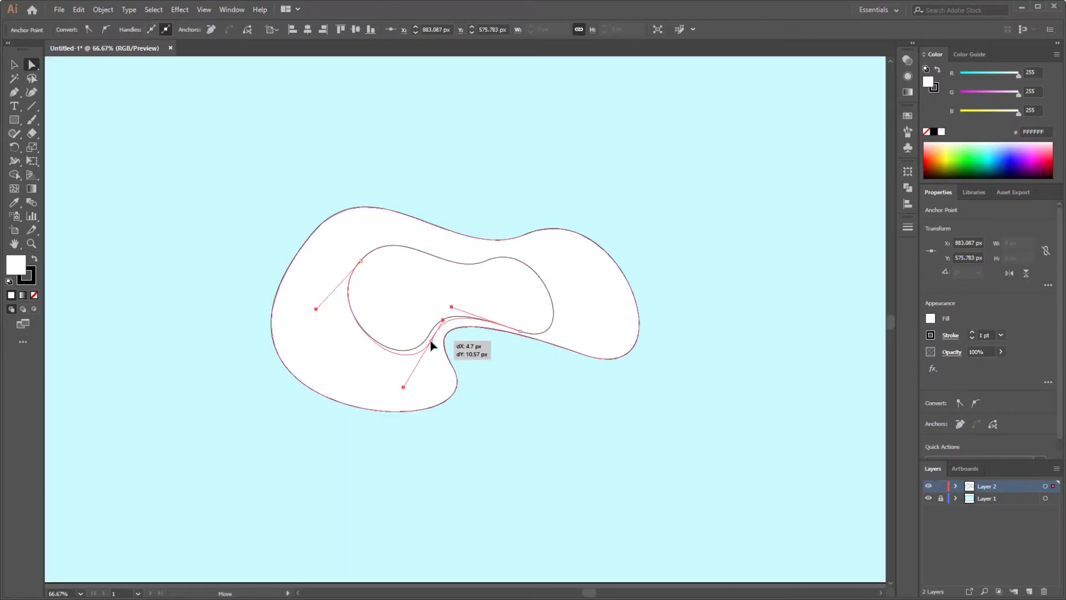
drag(431, 349, 568, 317)
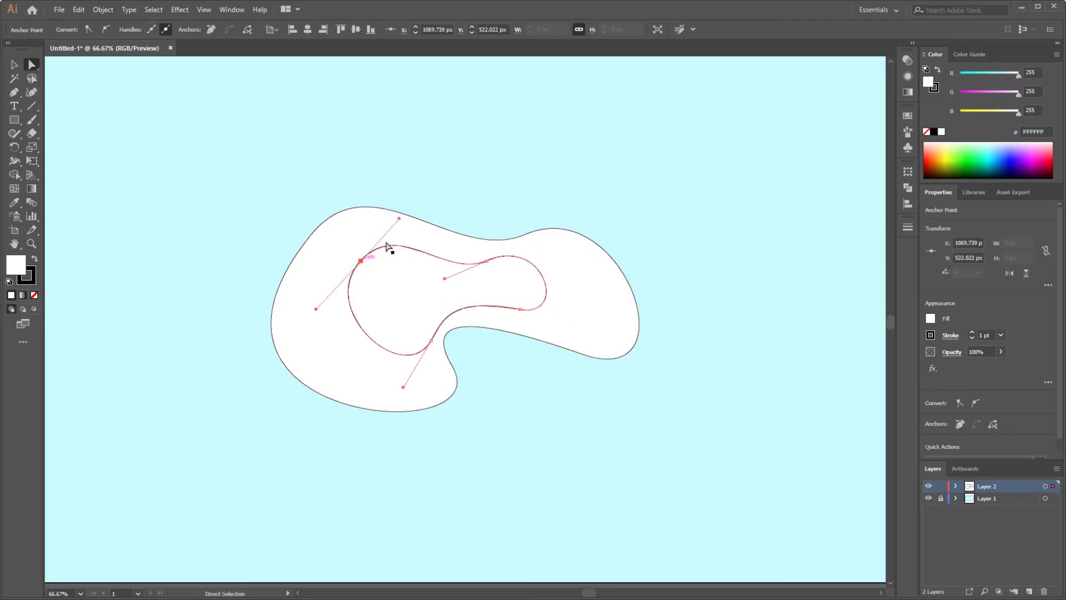
drag(387, 246, 493, 262)
drag(421, 185, 417, 202)
Adjust the inner path's right lobe and lower-left curves to echo the outer outline
drag(487, 261, 575, 240)
drag(412, 201, 420, 194)
drag(449, 296, 452, 305)
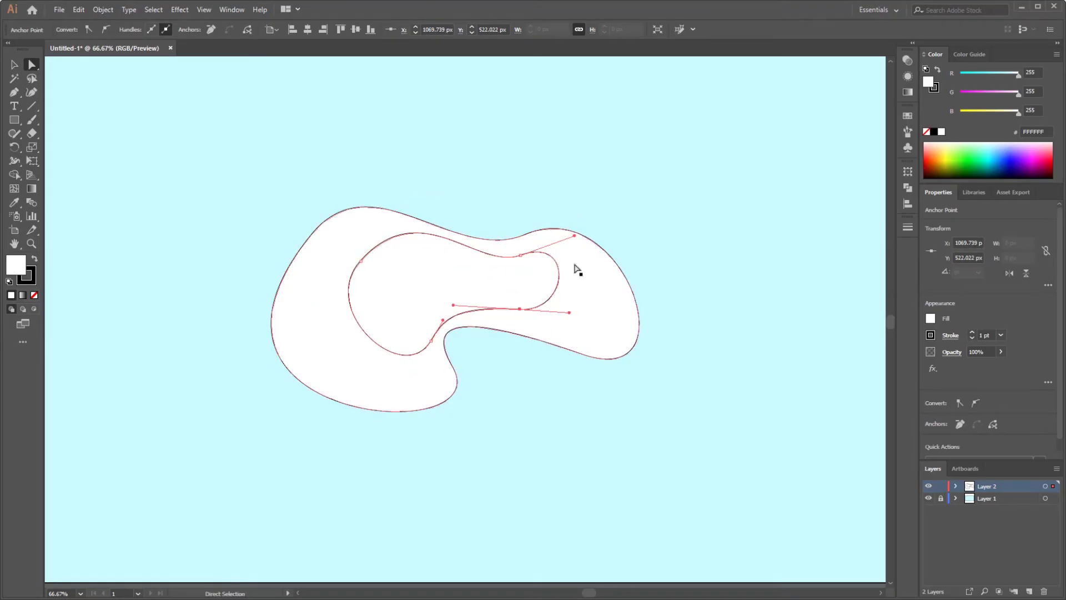
drag(571, 311, 580, 322)
drag(432, 345, 435, 347)
drag(454, 304, 439, 309)
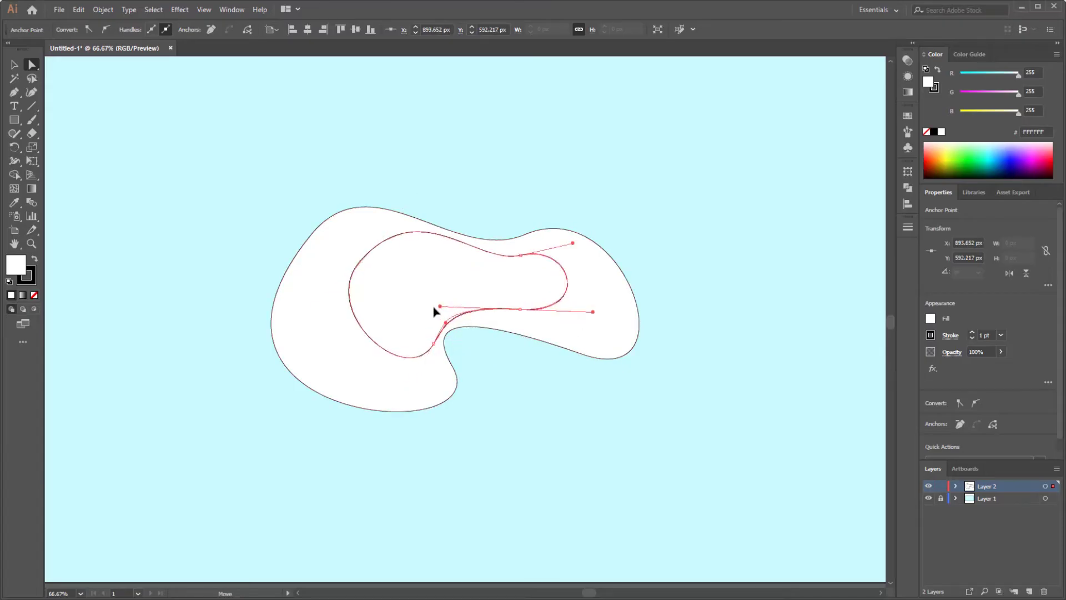
drag(365, 265, 310, 319)
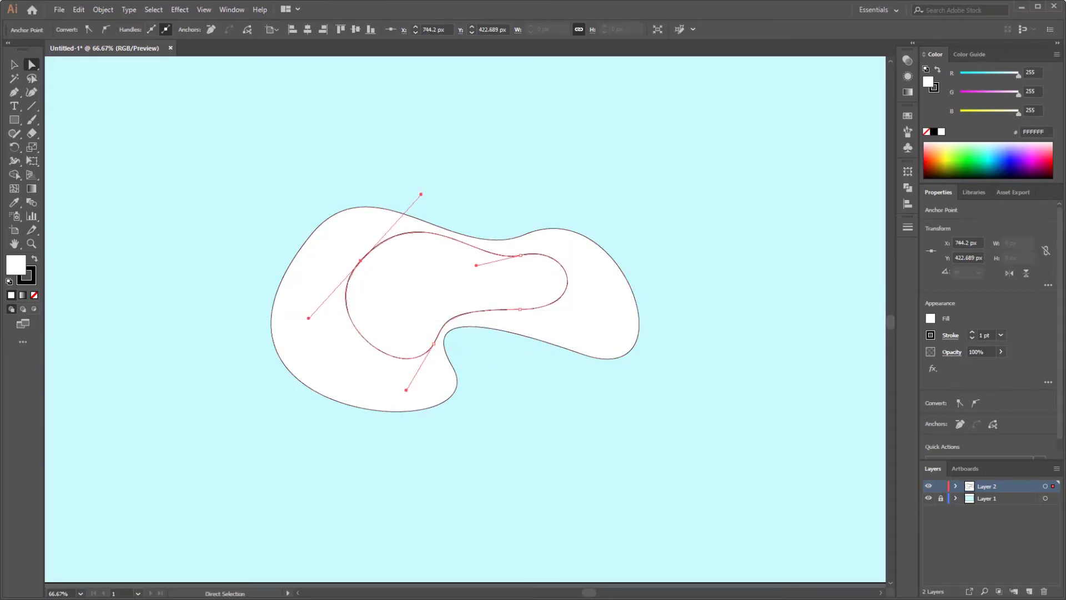
key(v)
click(557, 185)
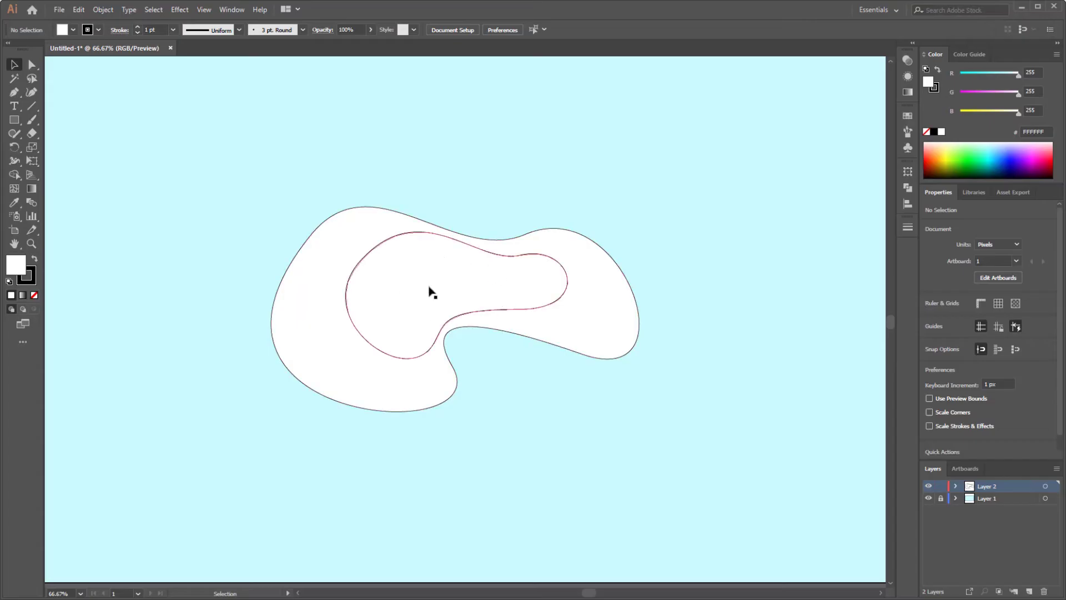
Paste a copy of the middle blob in place and shrink it to about 200 × 115 px
click(436, 286)
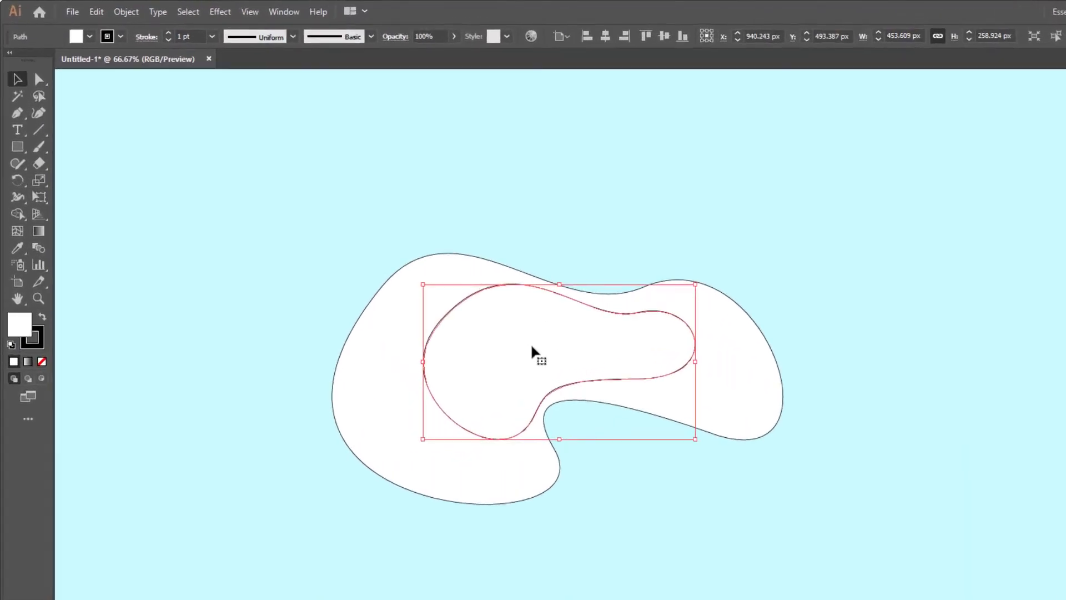
click(113, 14)
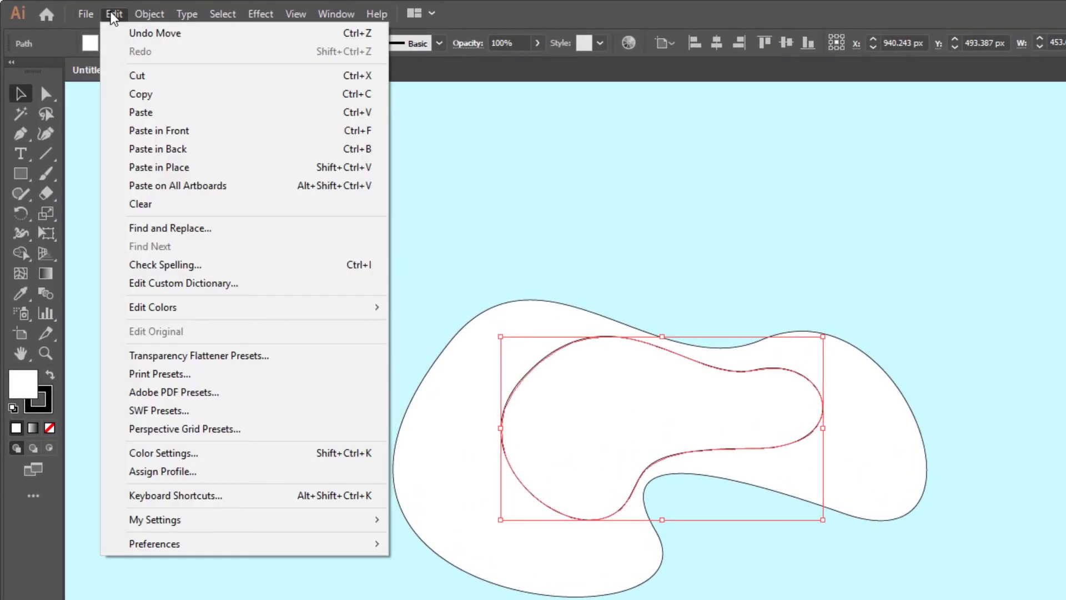
click(162, 95)
click(114, 16)
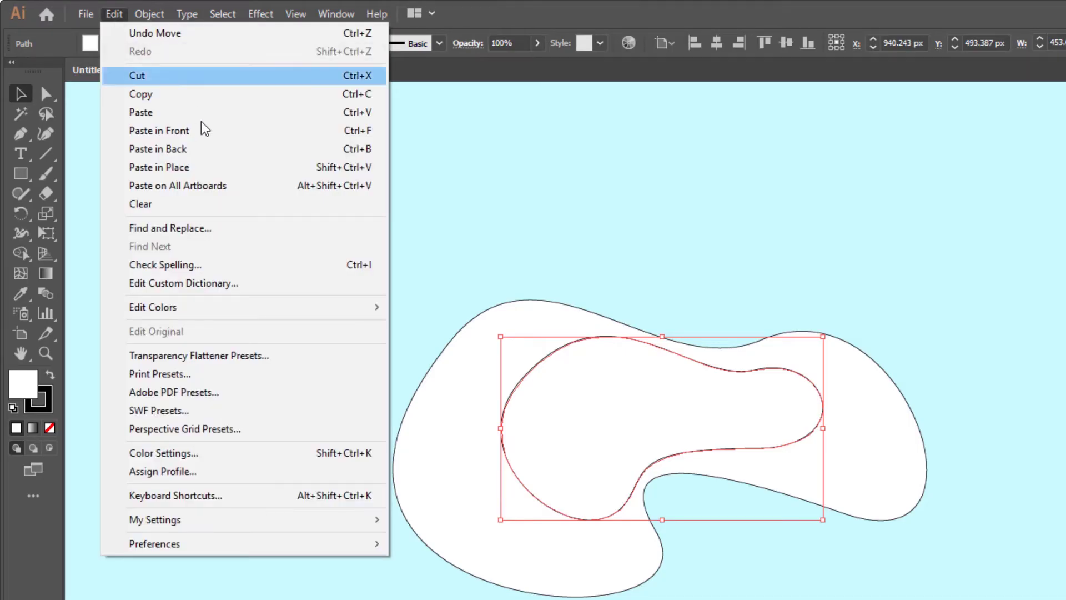
click(218, 170)
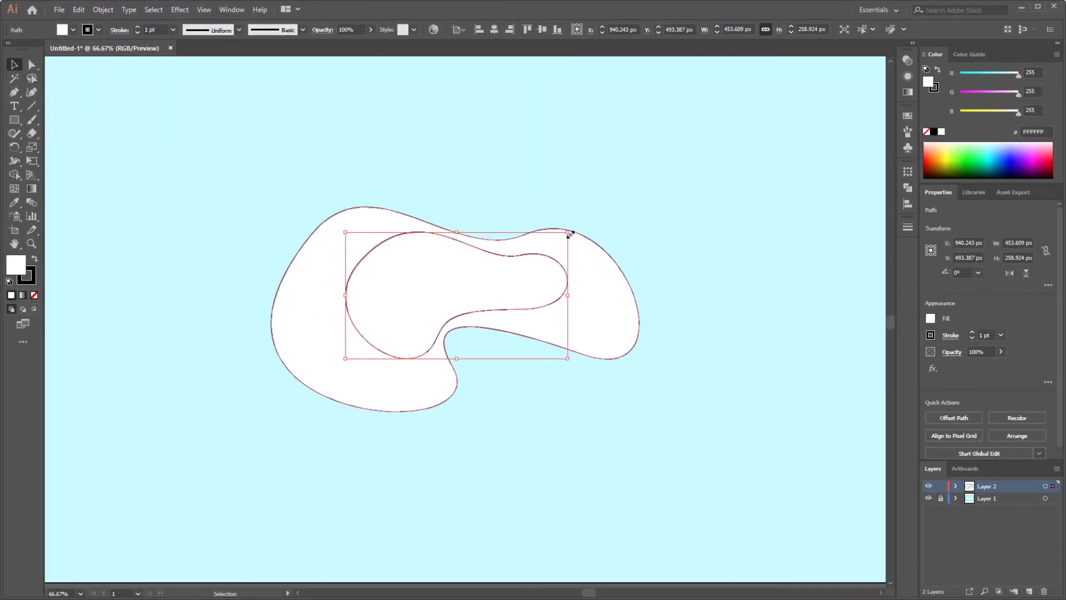
drag(569, 233, 503, 283)
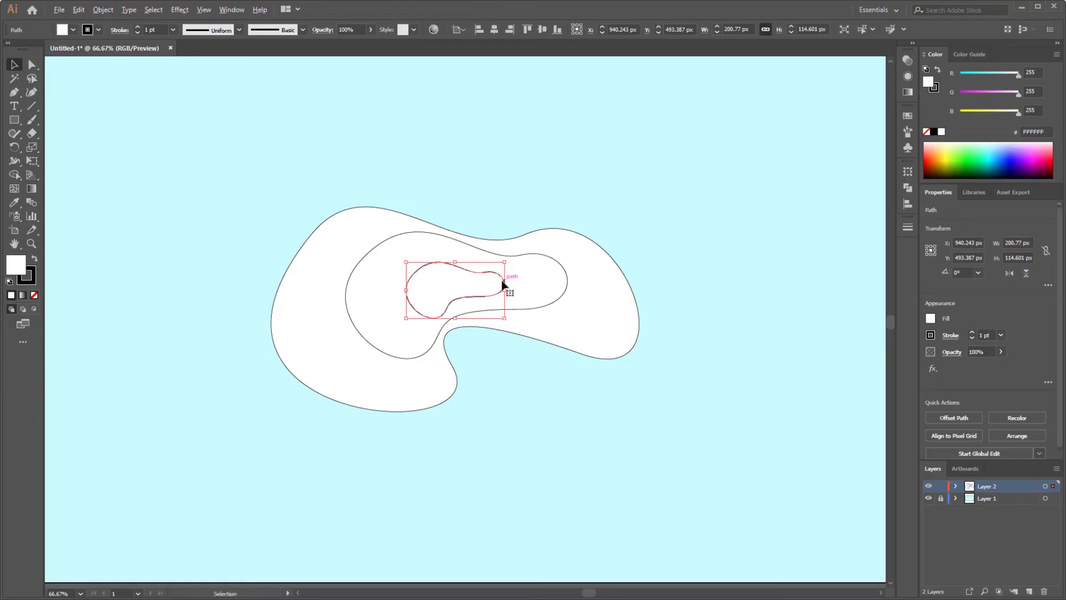
Reshape the small blob's anchors and curves, then clear the selection
click(31, 67)
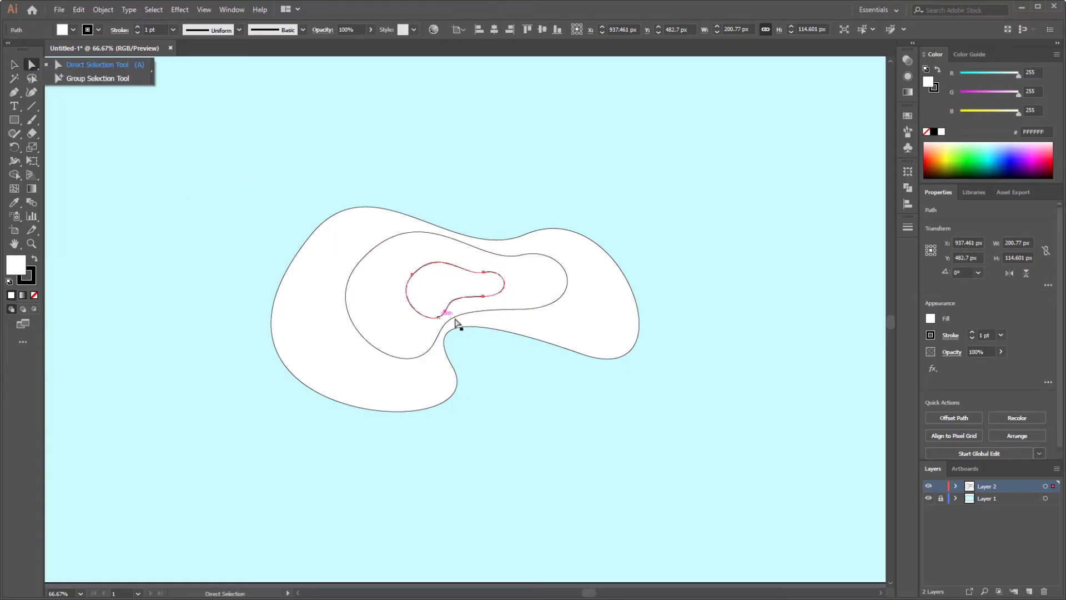
drag(448, 316, 432, 302)
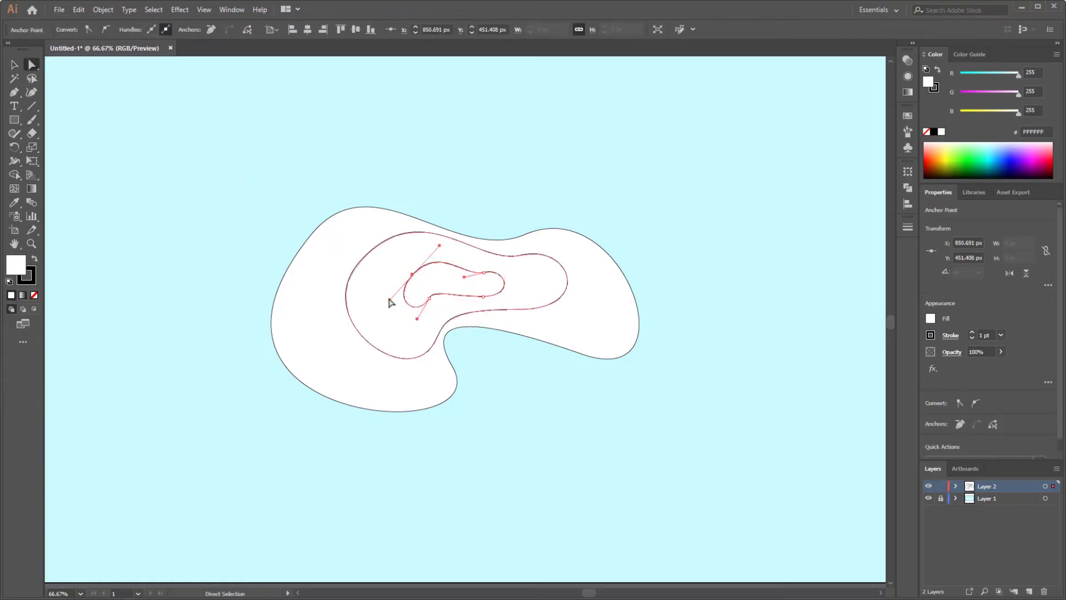
drag(484, 273, 444, 295)
click(437, 296)
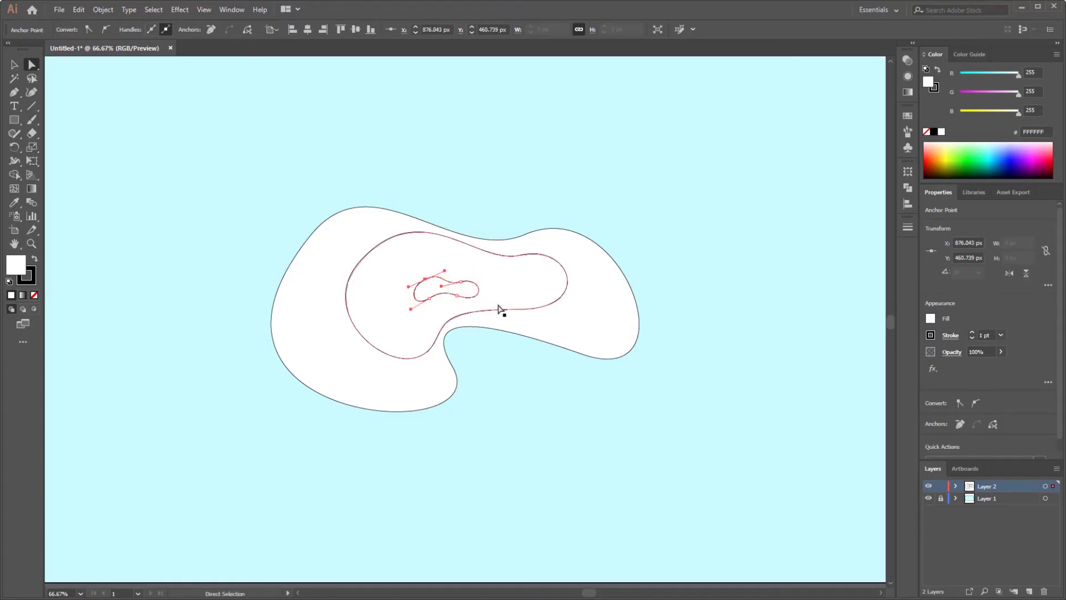
click(499, 309)
click(15, 64)
click(179, 115)
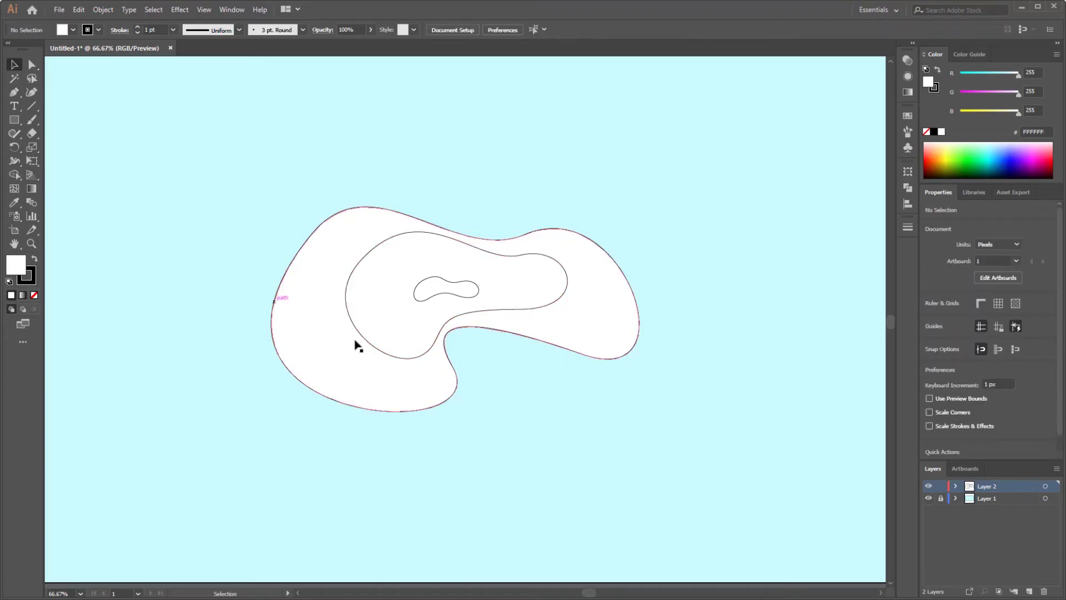
Fill the outer blob with the background's light blue using the Eyedropper
click(324, 318)
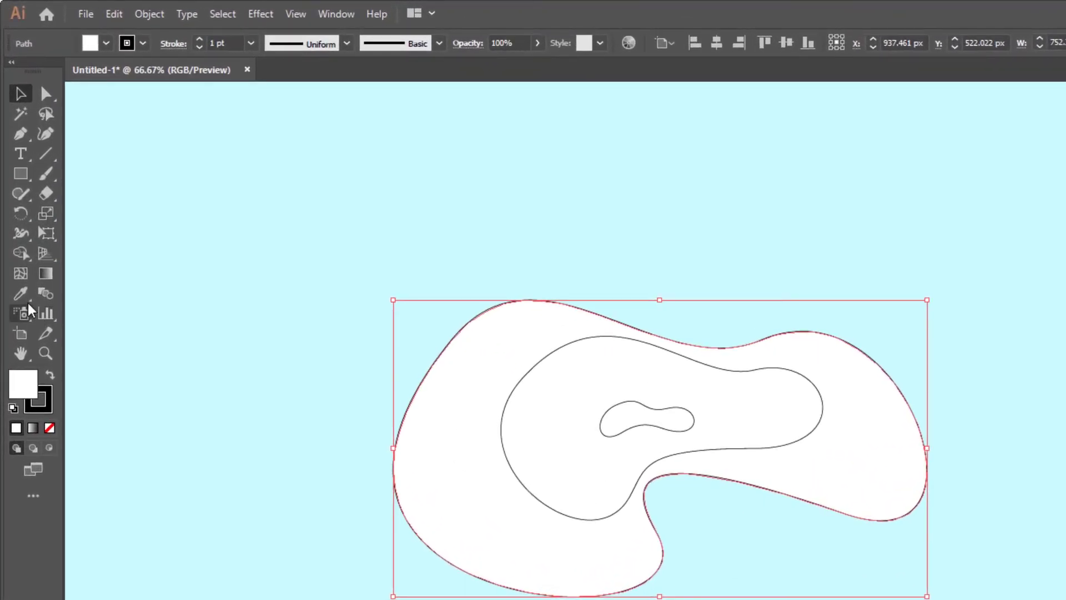
click(22, 293)
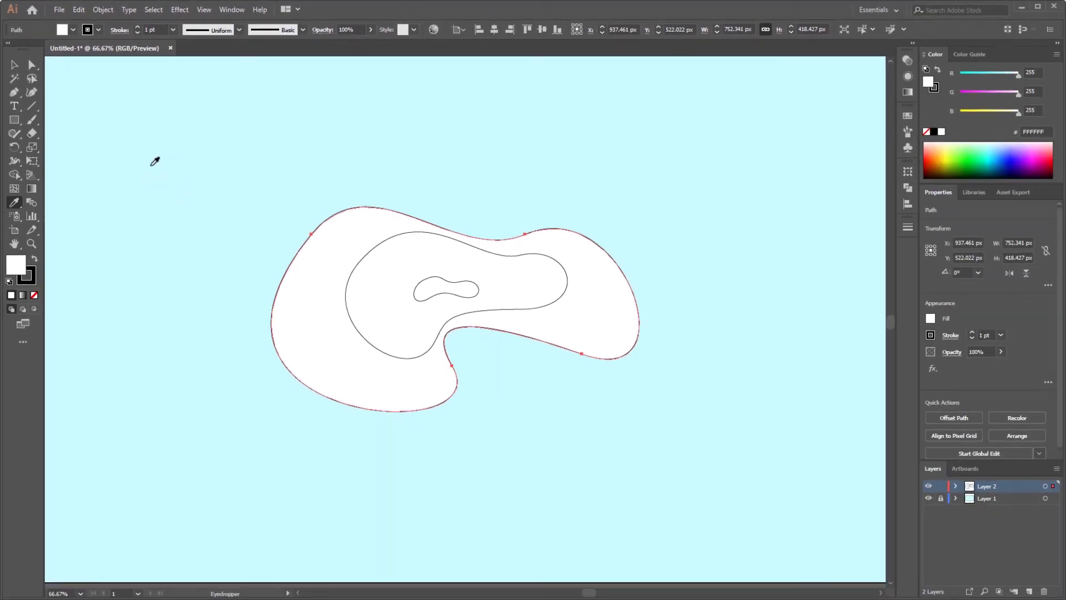
click(155, 161)
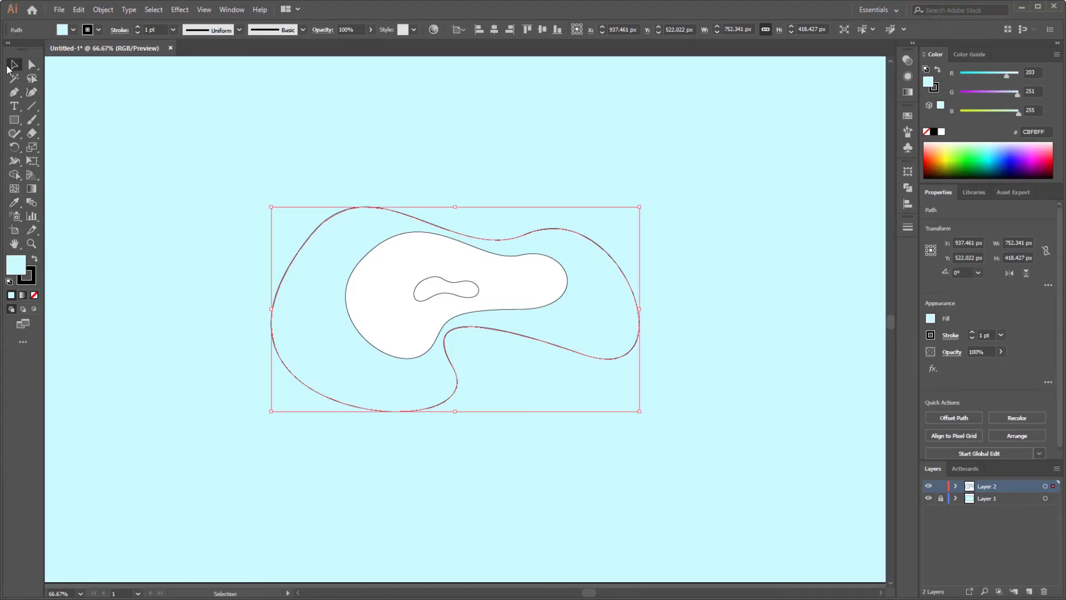
Fill the middle blob with coral red FF414D
click(391, 295)
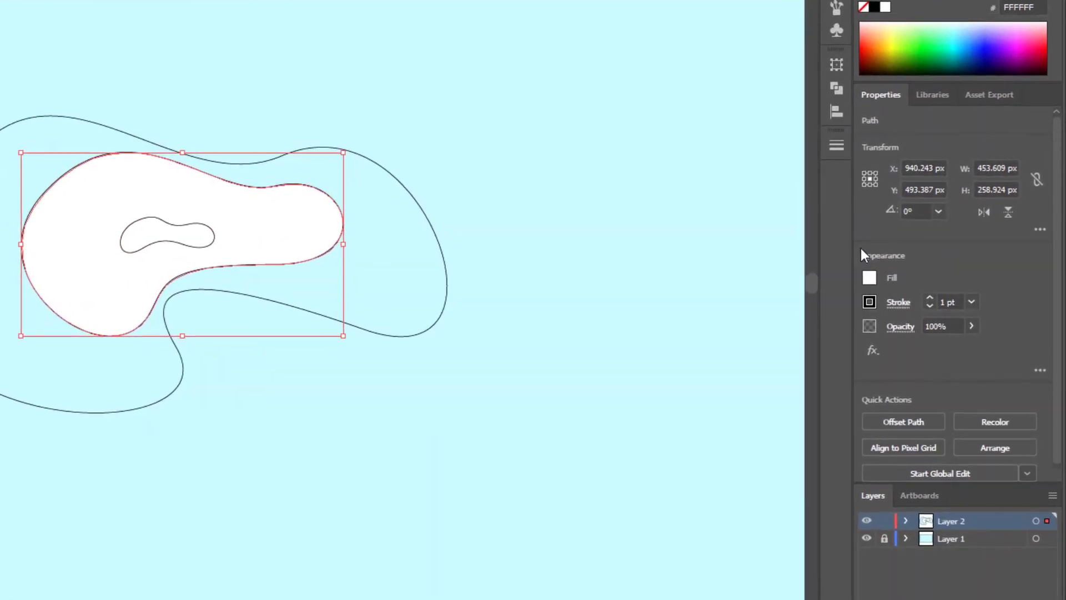
click(930, 318)
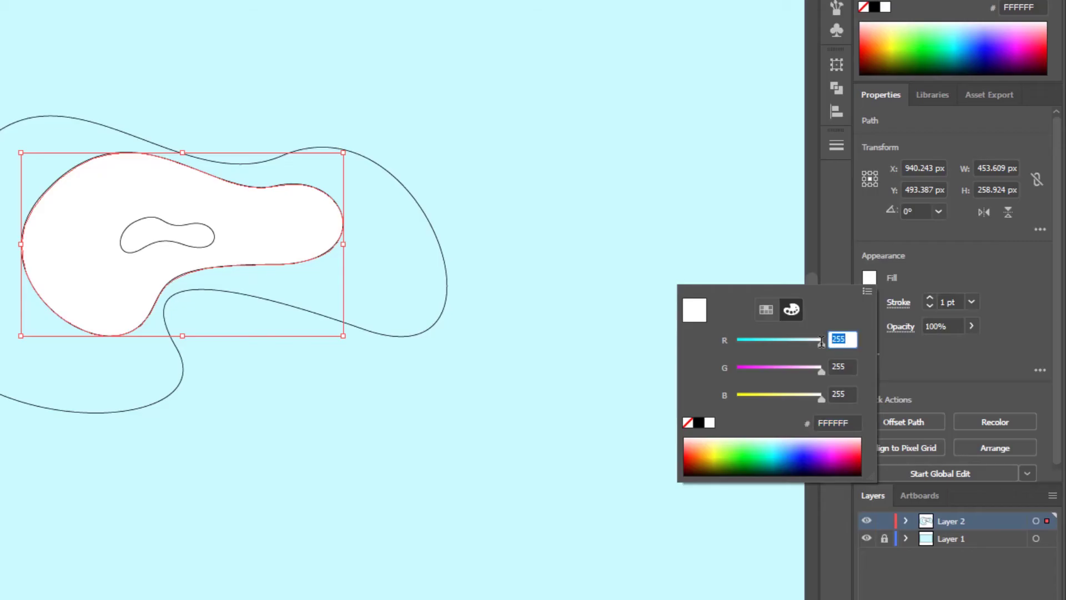
key(Tab)
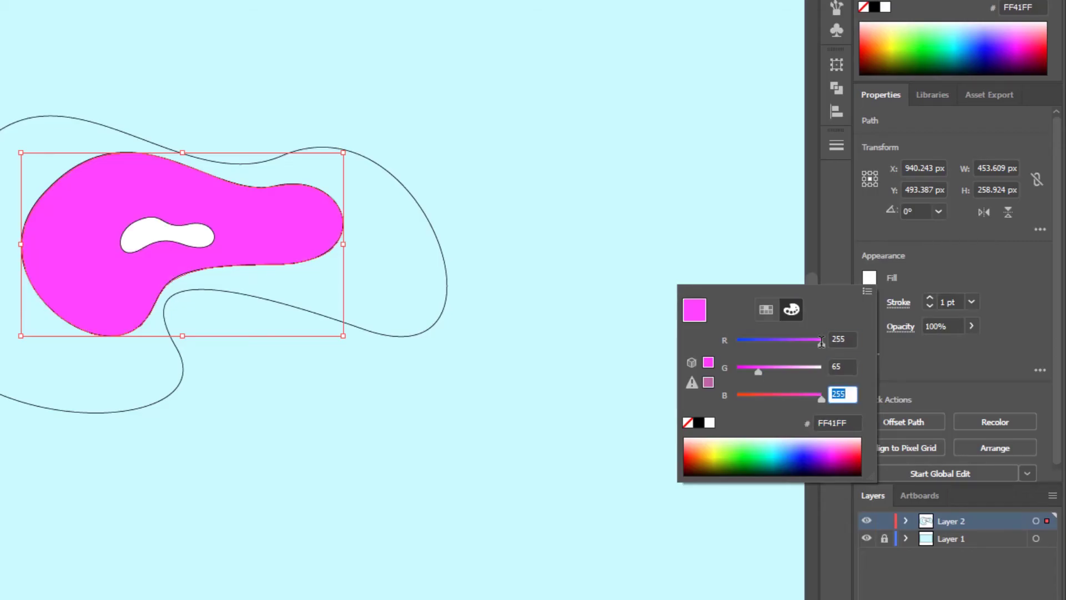
key(Return)
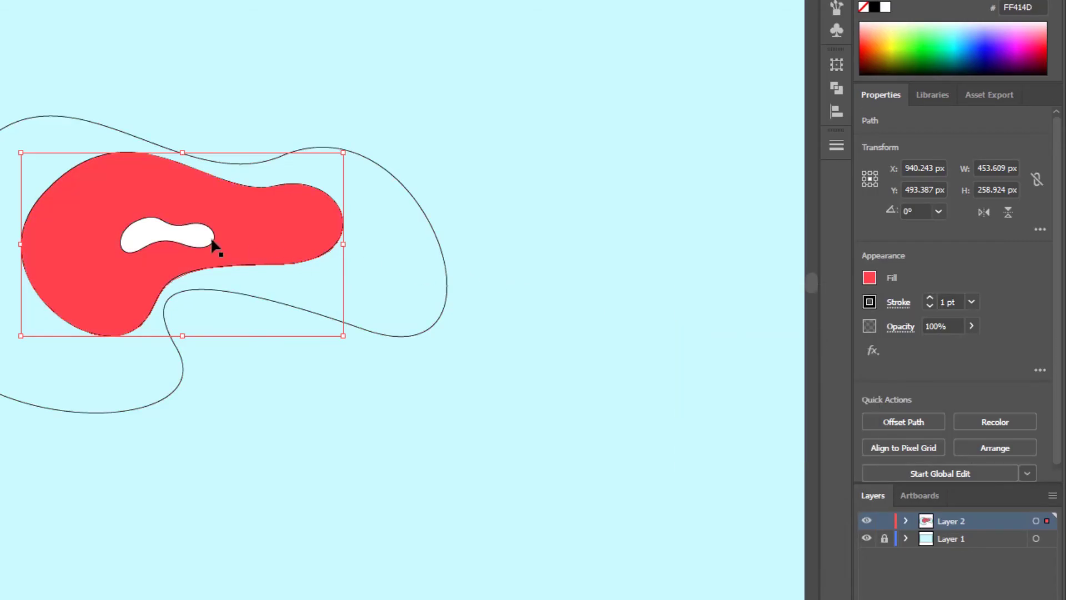
Fill the small inner blob dark navy (R 0, G 46, B 66), then select all three blobs
click(192, 239)
click(870, 278)
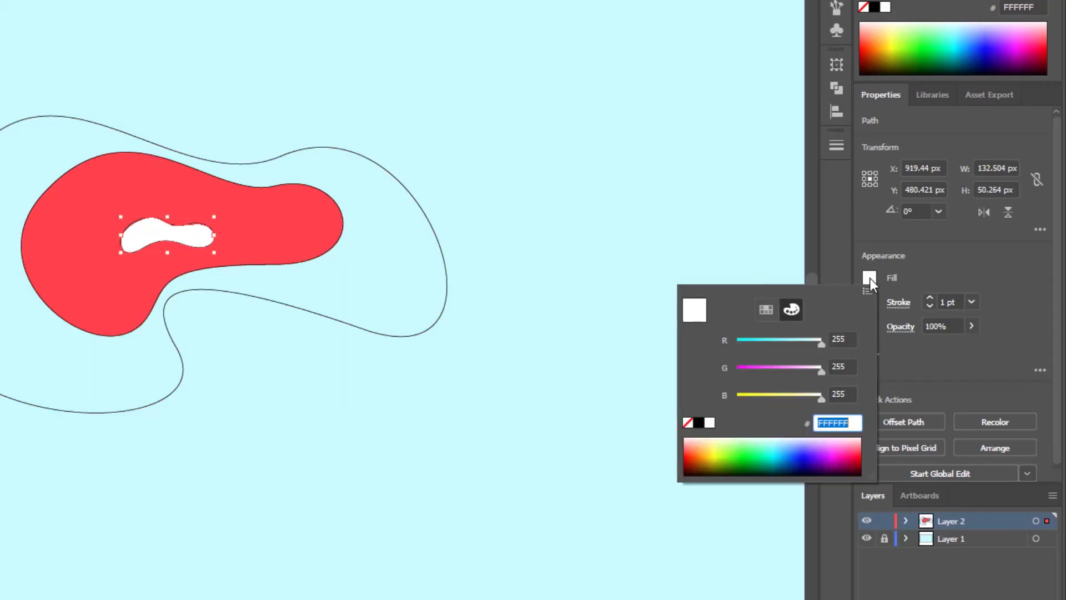
text(0)
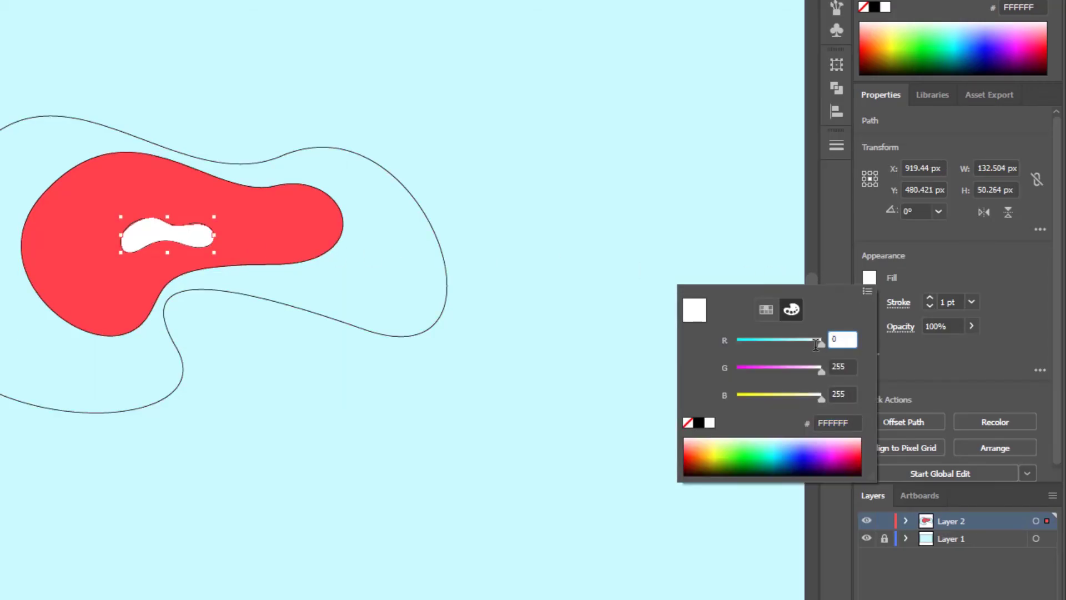
key(Tab)
text(4)
key(Tab)
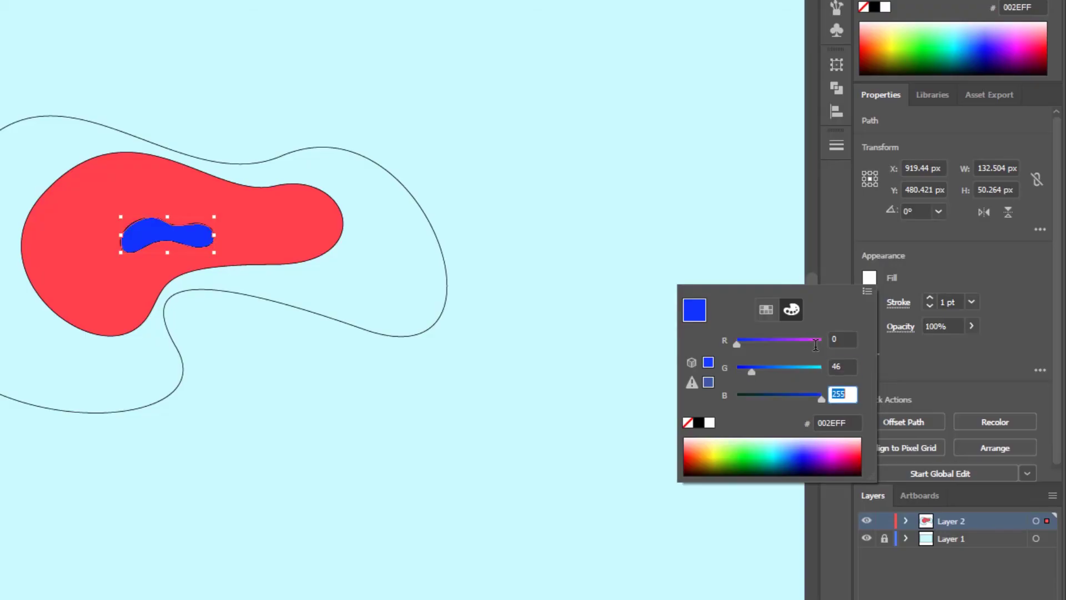
text(66)
key(Return)
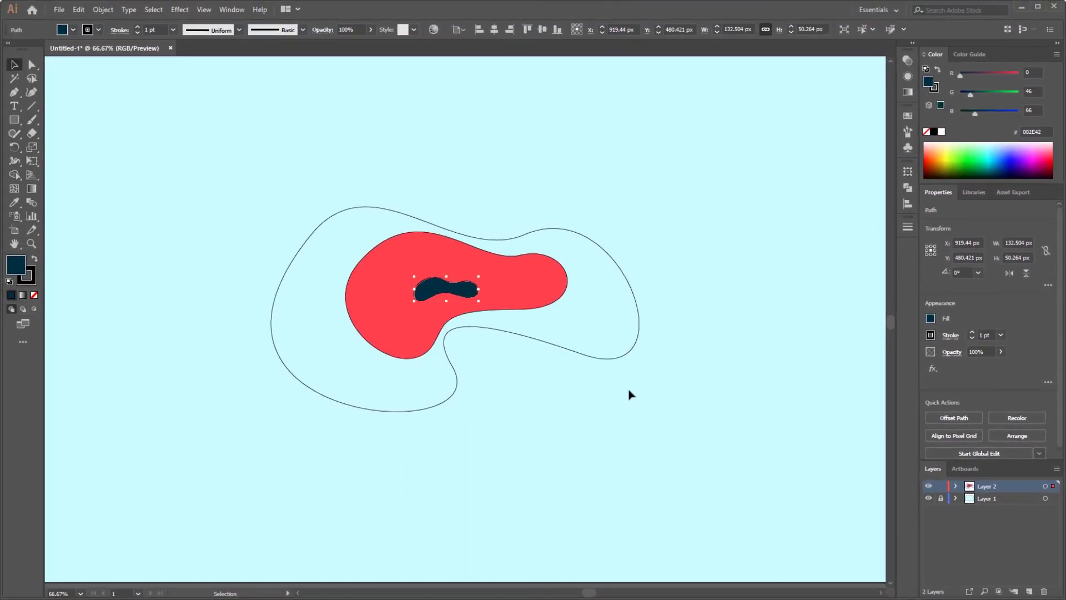
click(523, 392)
key(ctrl+minus)
drag(391, 186, 585, 402)
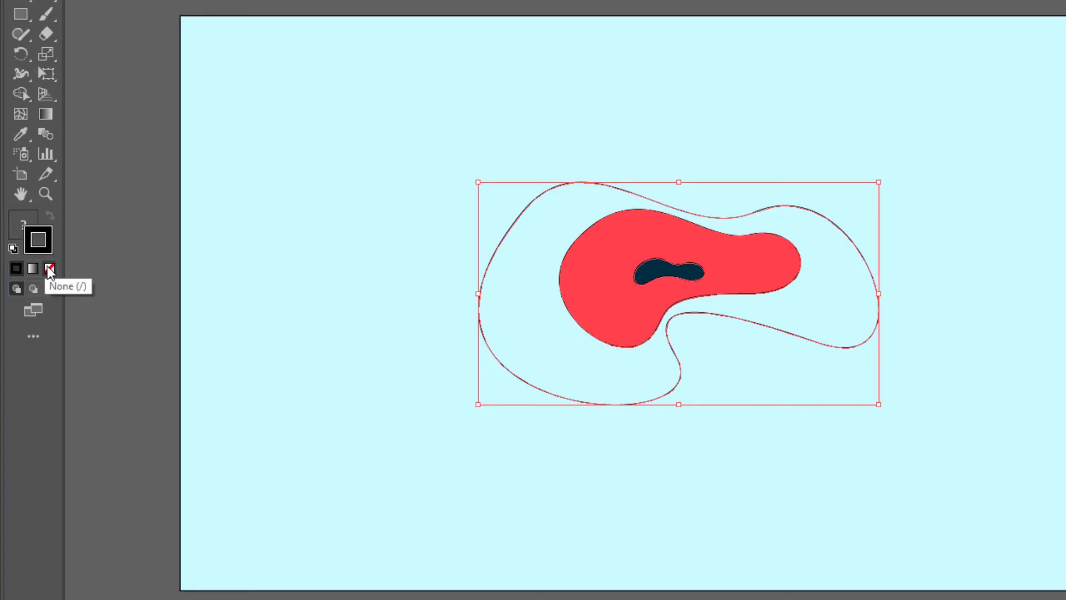
Set the stroke to None and blend the outer, red and navy blobs with the Blend Tool
click(50, 269)
click(332, 367)
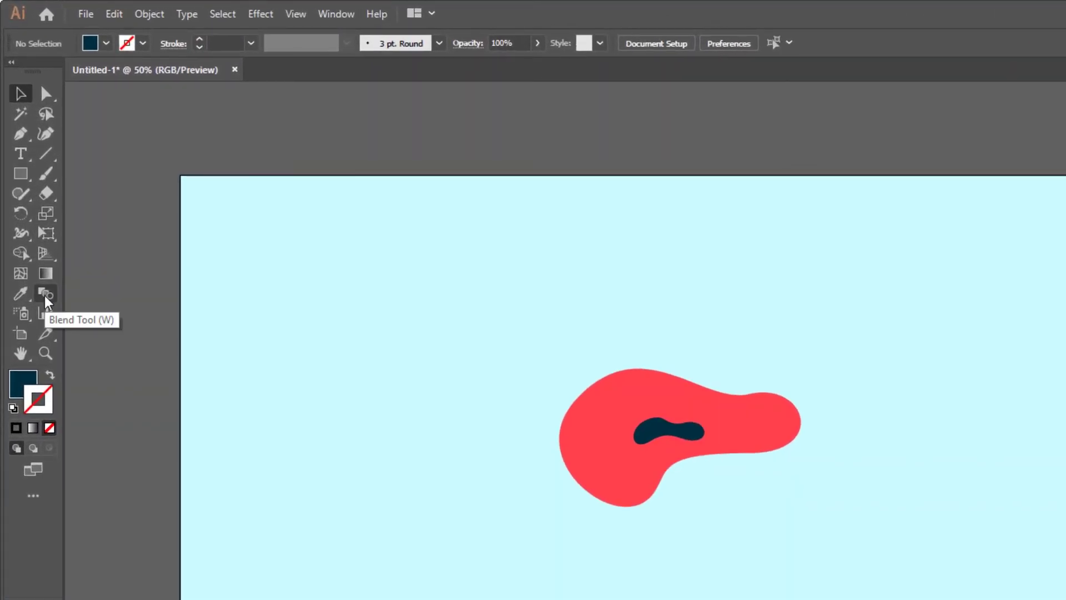
click(46, 294)
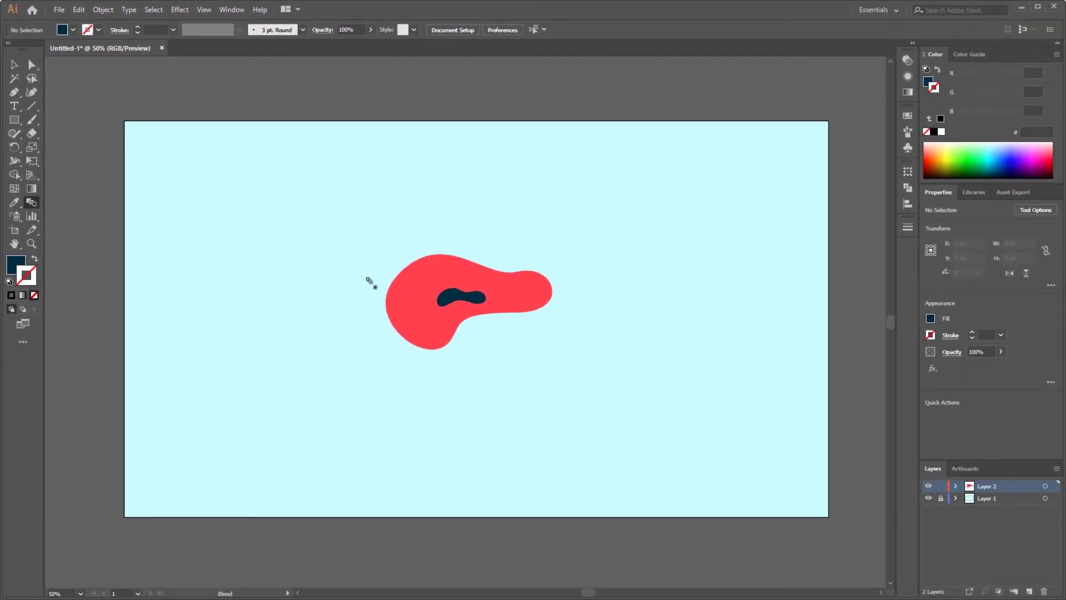
click(418, 292)
click(448, 294)
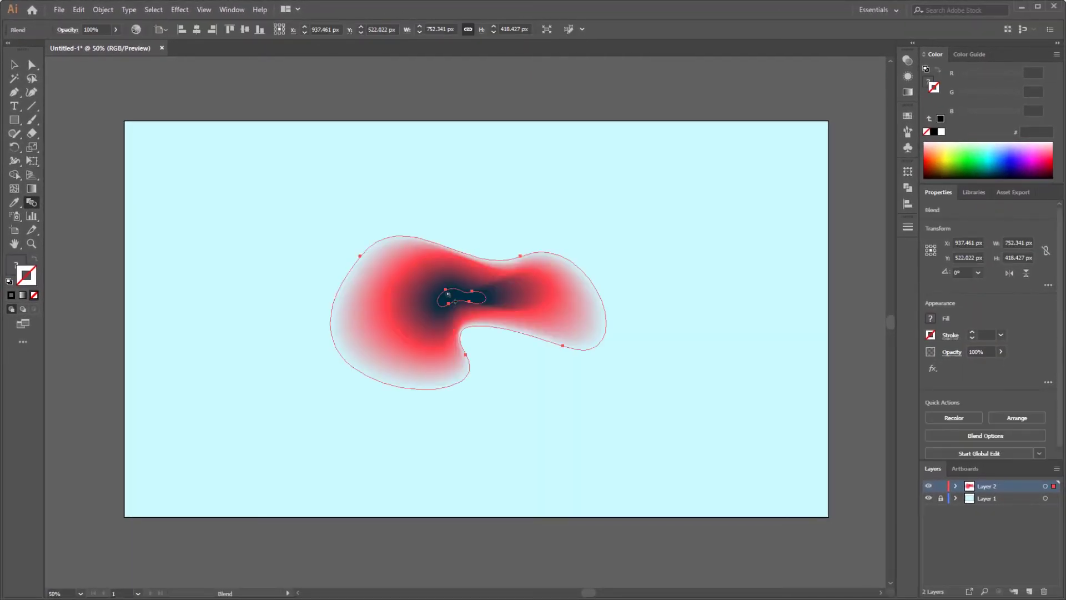
key(v)
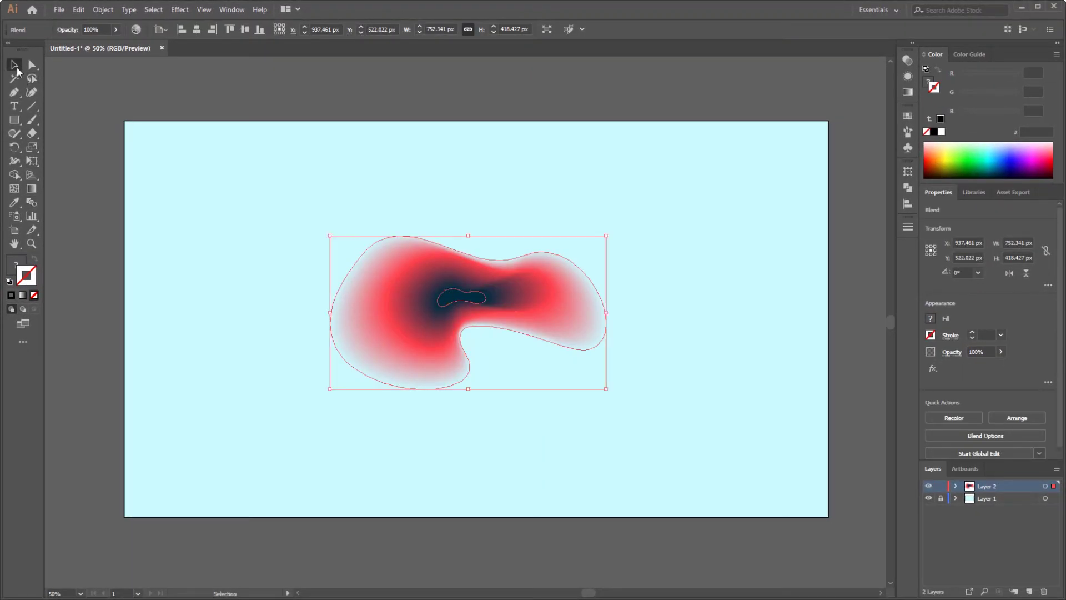
click(357, 176)
click(389, 311)
Set Blend Options spacing to Specified Steps with 4 steps, with Preview on
double_click(31, 203)
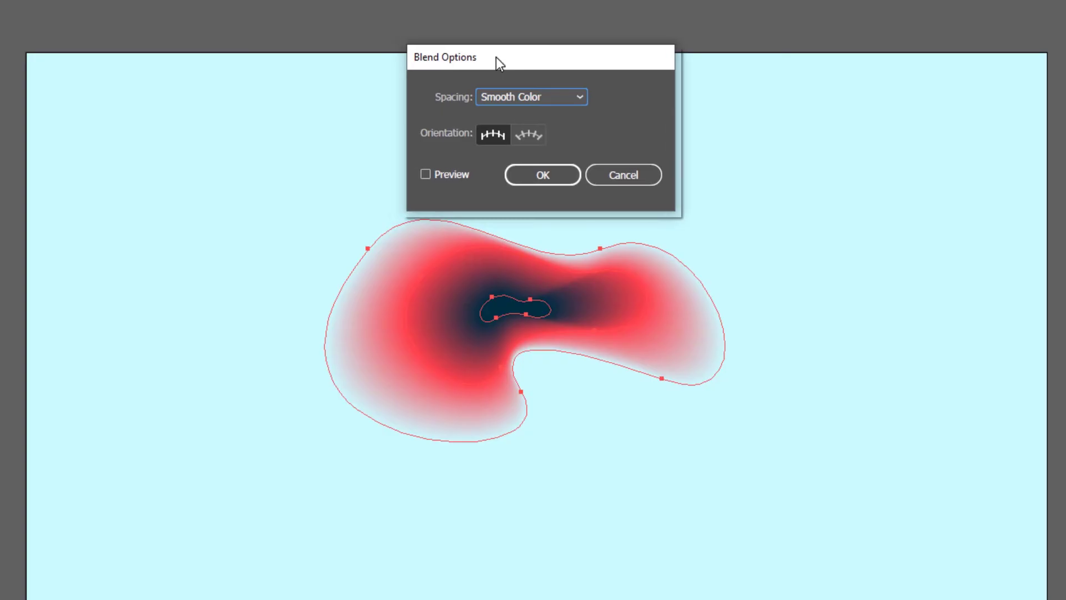
drag(496, 58, 475, 57)
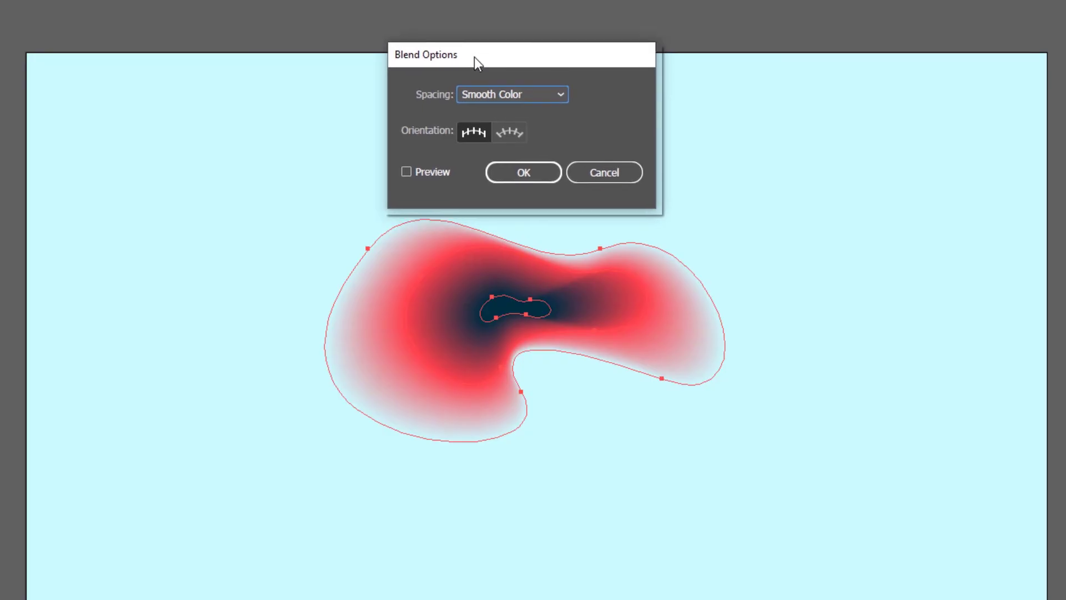
click(409, 170)
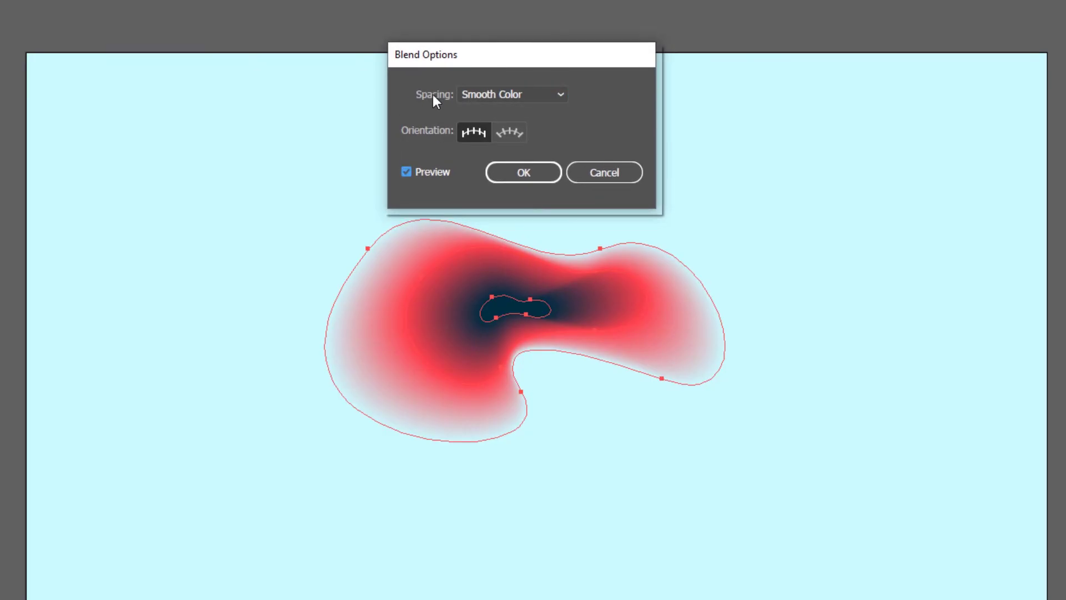
click(504, 95)
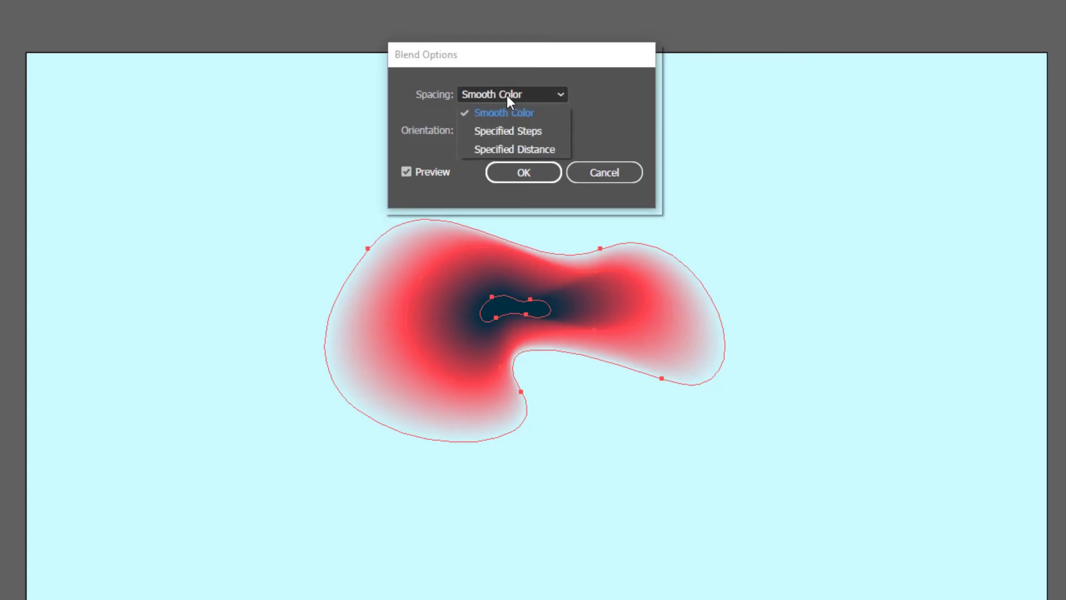
click(547, 132)
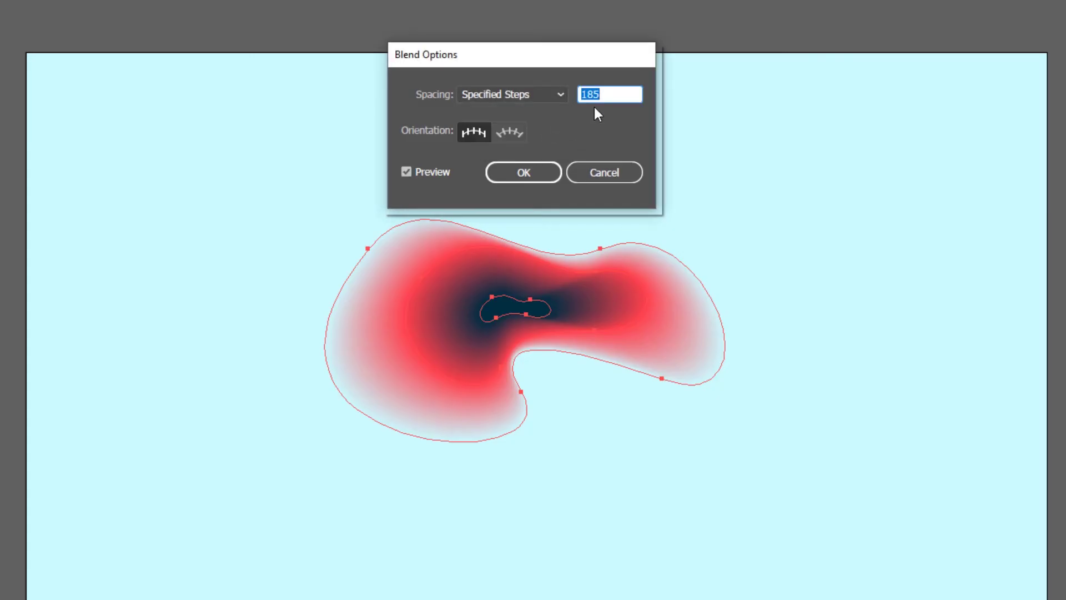
scroll(618, 95, down, 9)
text(10)
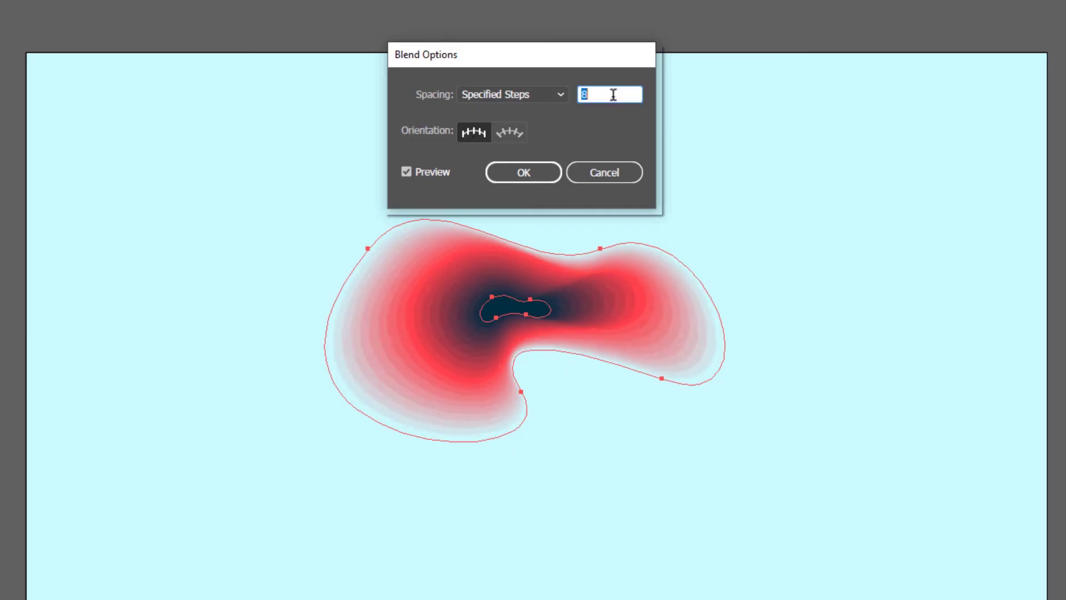
scroll(613, 94, down, 5)
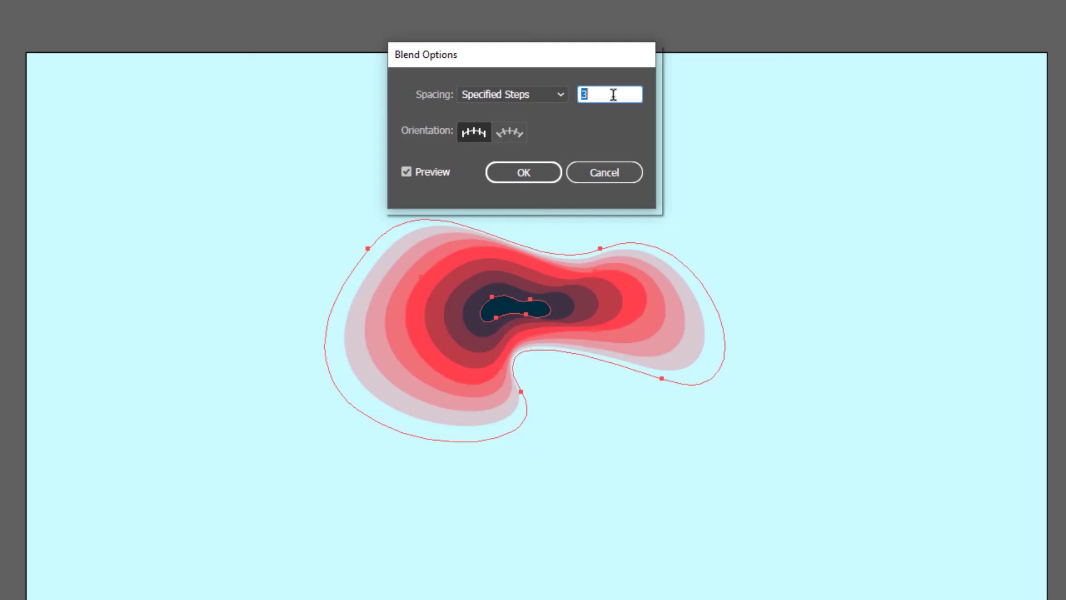
scroll(613, 94, up, 1)
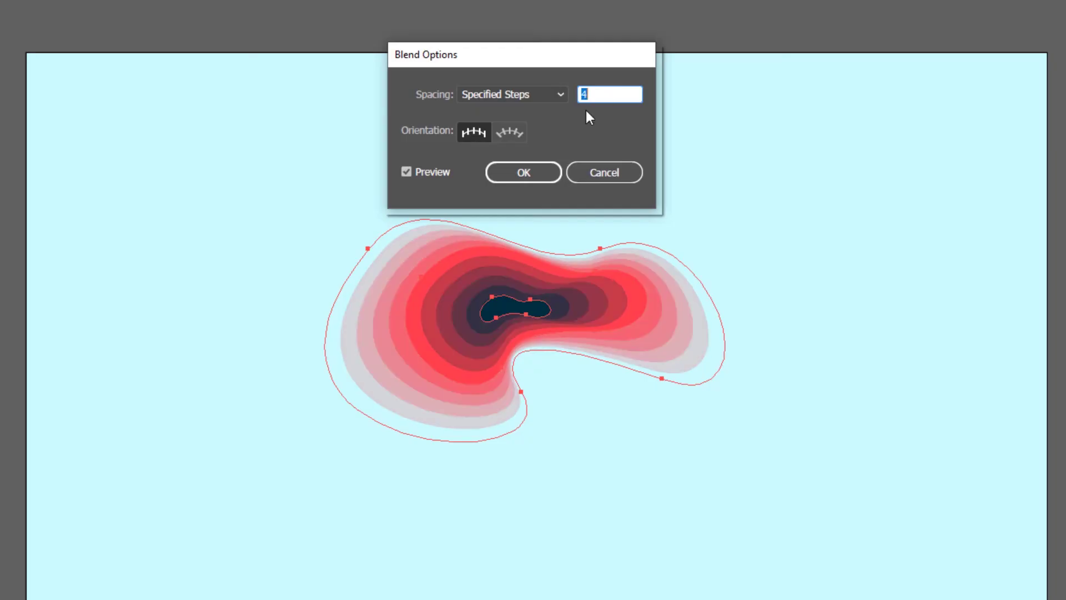
click(534, 170)
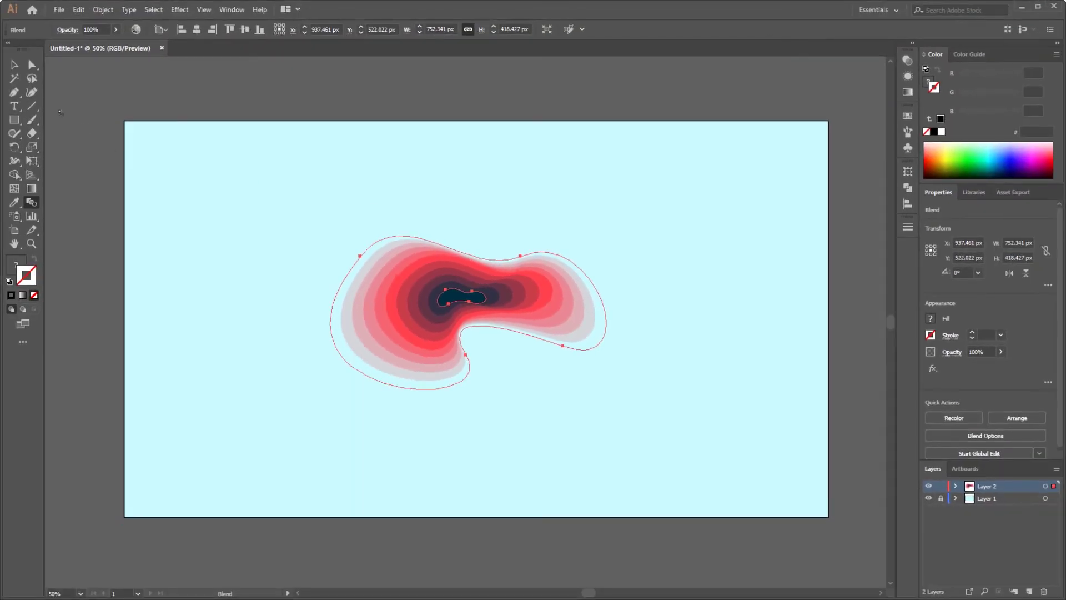
Narrow the blend, then enlarge it toward the lower right
click(14, 66)
click(387, 107)
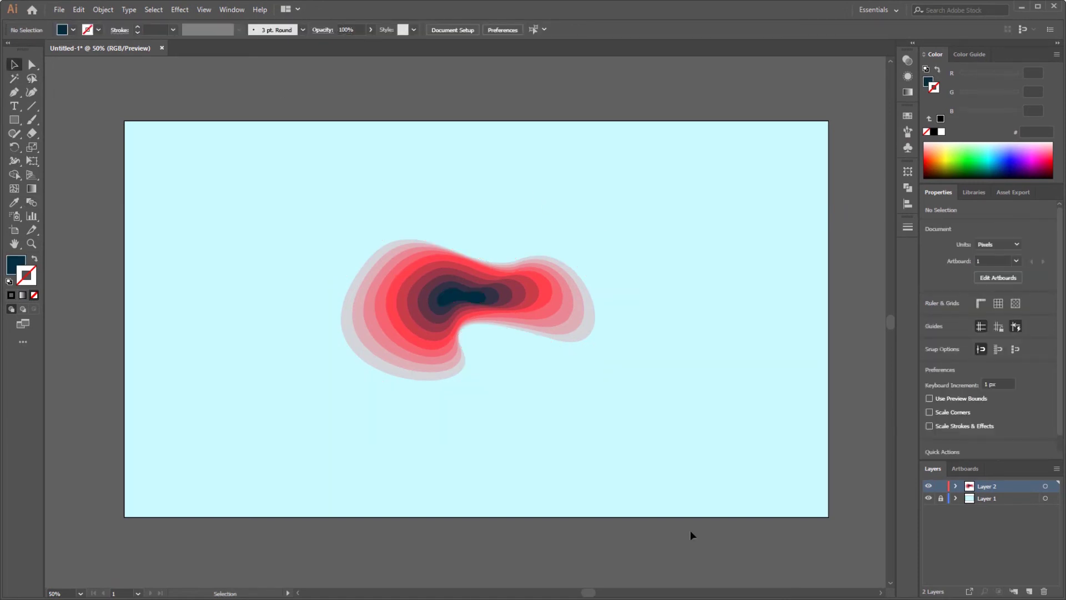
click(549, 308)
drag(608, 309, 577, 328)
click(665, 367)
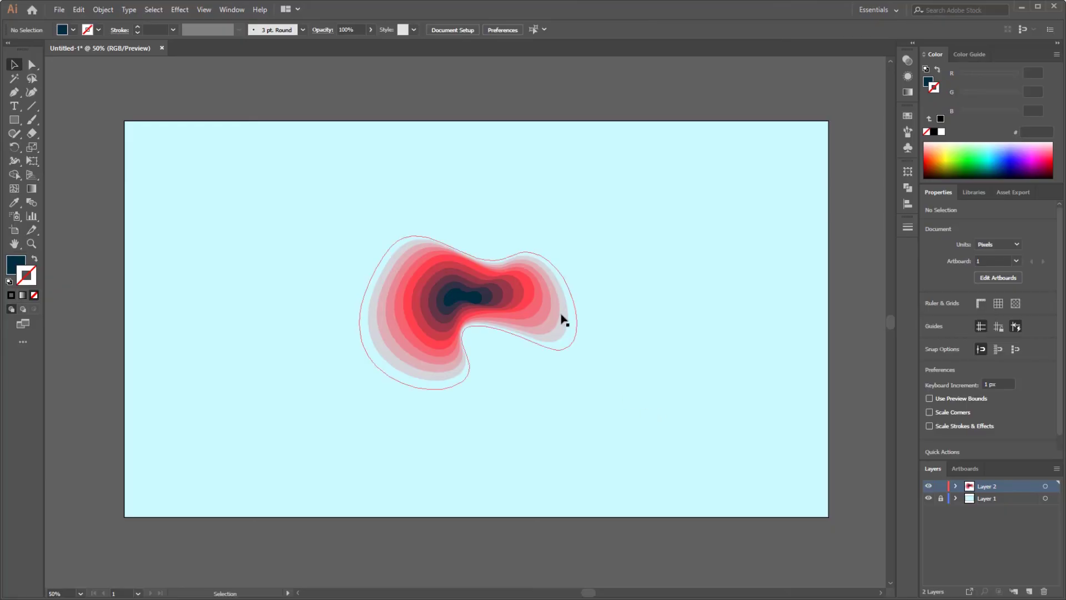
click(564, 320)
drag(579, 391, 679, 461)
Narrow the blend around its centre and move it into place on the artboard
click(676, 357)
click(673, 358)
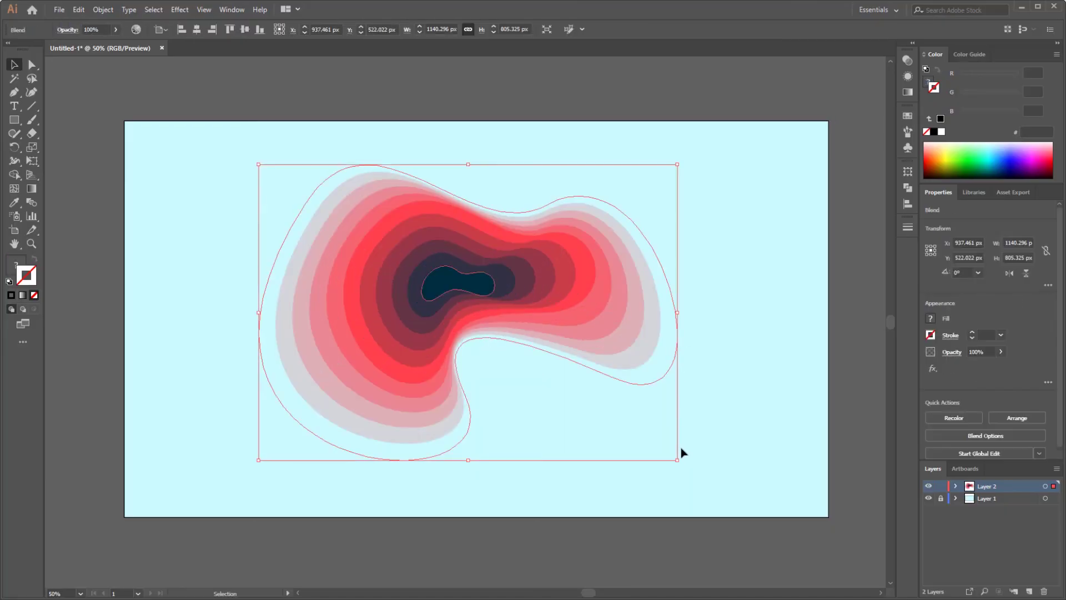
drag(676, 316, 711, 357)
click(655, 355)
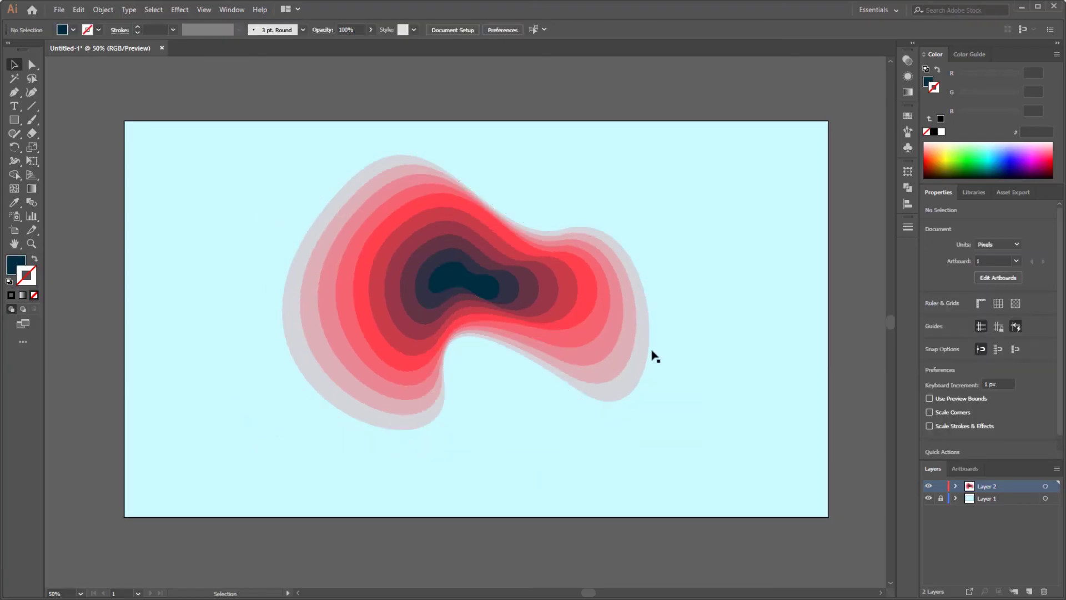
drag(641, 358, 639, 366)
click(707, 368)
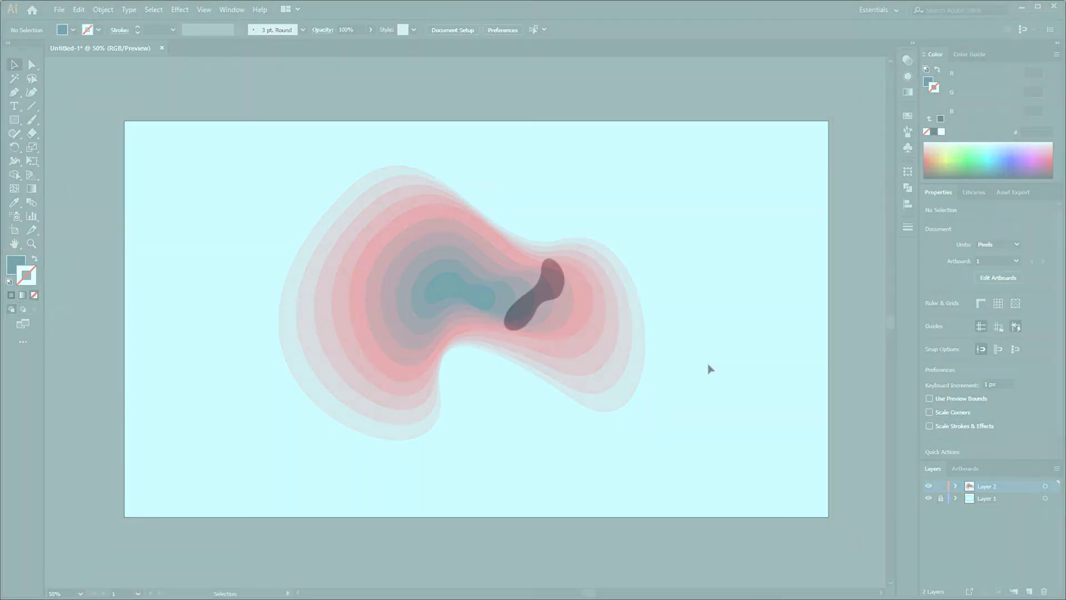